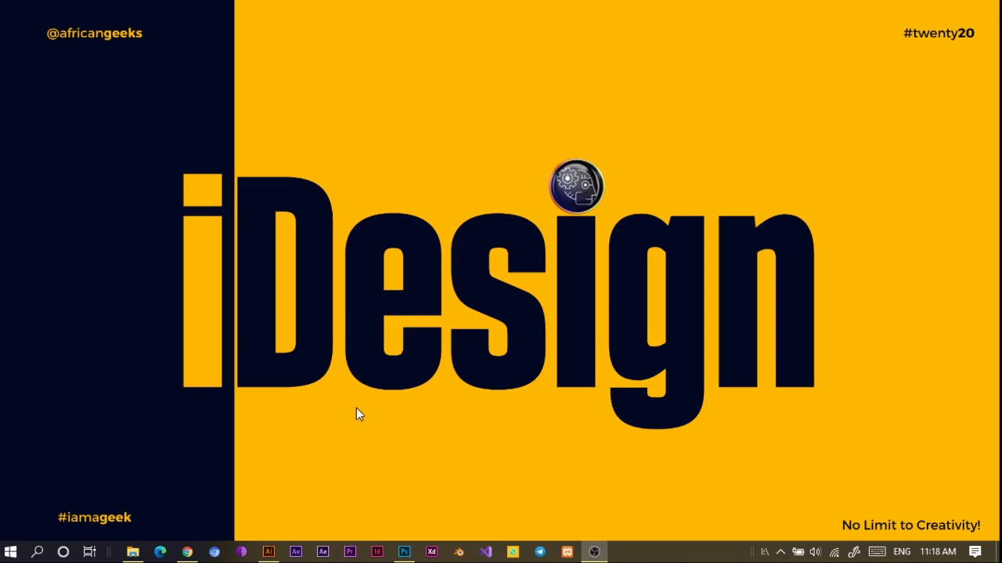
Bring the Sample Logo document window in Illustrator to the front from the taskbar.
left_click(268, 551)
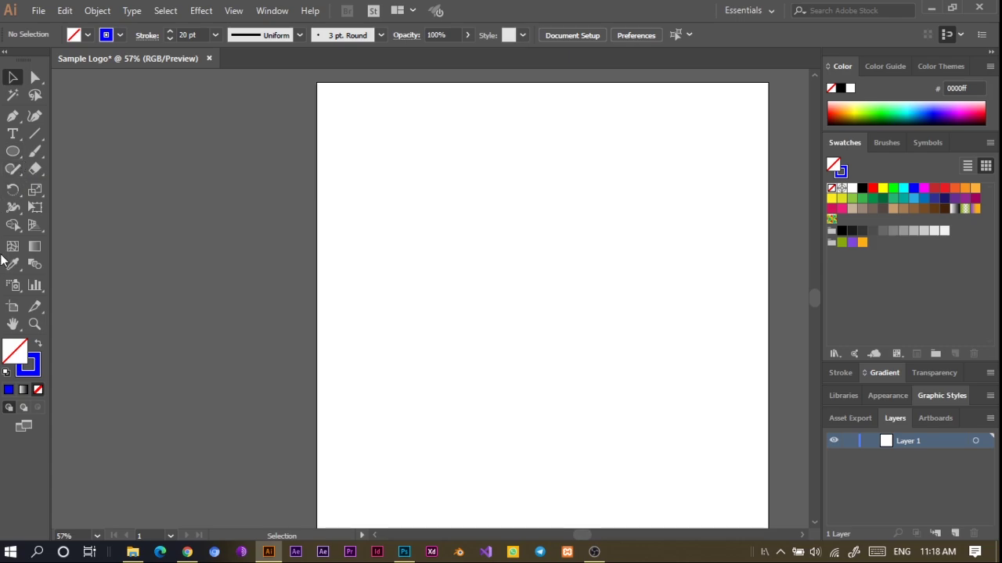
Draw a solid blue vertical bar and duplicate it into a row of four bars.
left_click(13, 151)
left_click_drag(379, 198, 416, 380)
left_click(87, 34)
key("shift+x")
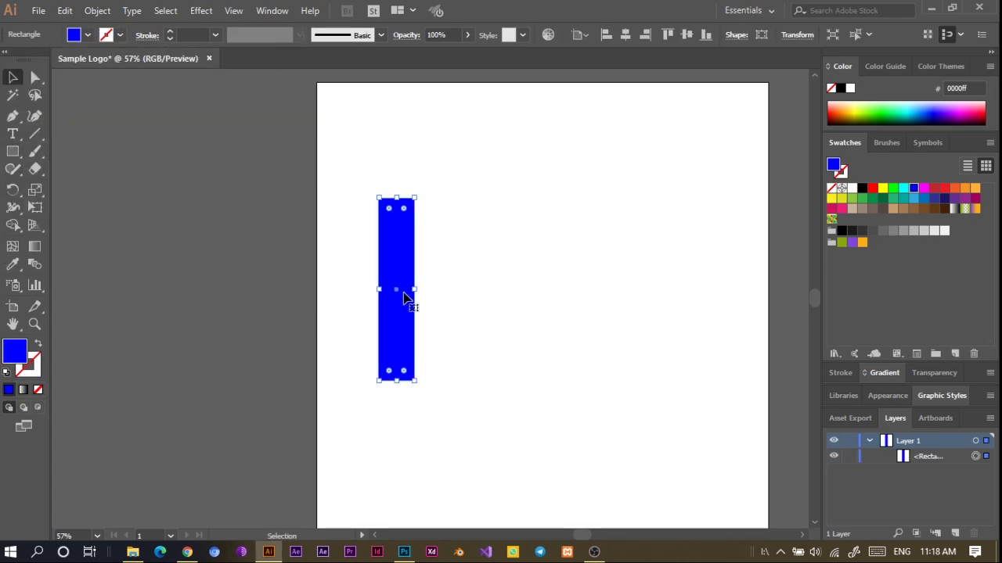
left_click_drag(406, 298, 509, 339)
key("ctrl+d")
left_click_drag(537, 330, 470, 345)
left_click_drag(501, 336, 503, 337)
key("ctrl+shift+a")
Shorten the outer bars to stepped heights, mirror a copied pair to make six bars, and centre them.
left_click(474, 224)
left_click_drag(463, 198, 464, 233)
left_click_drag(466, 381, 466, 346)
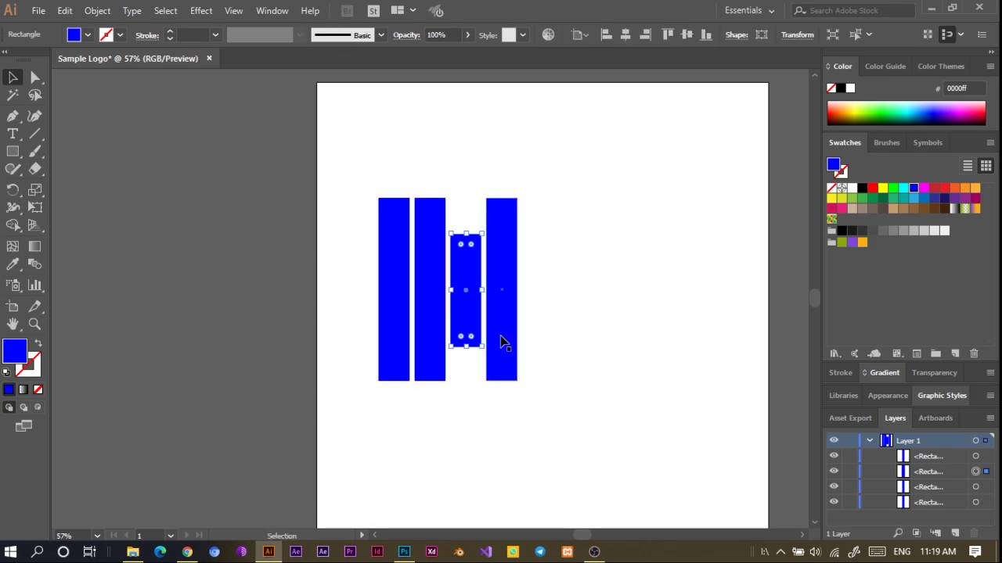
left_click(501, 342)
left_click_drag(501, 198, 501, 258)
left_click_drag(502, 381, 502, 328)
left_click_drag(581, 228, 477, 339)
left_click_drag(446, 228, 430, 341)
left_click(250, 246)
key("ctrl+a")
left_click_drag(347, 331, 555, 331)
left_click(391, 222)
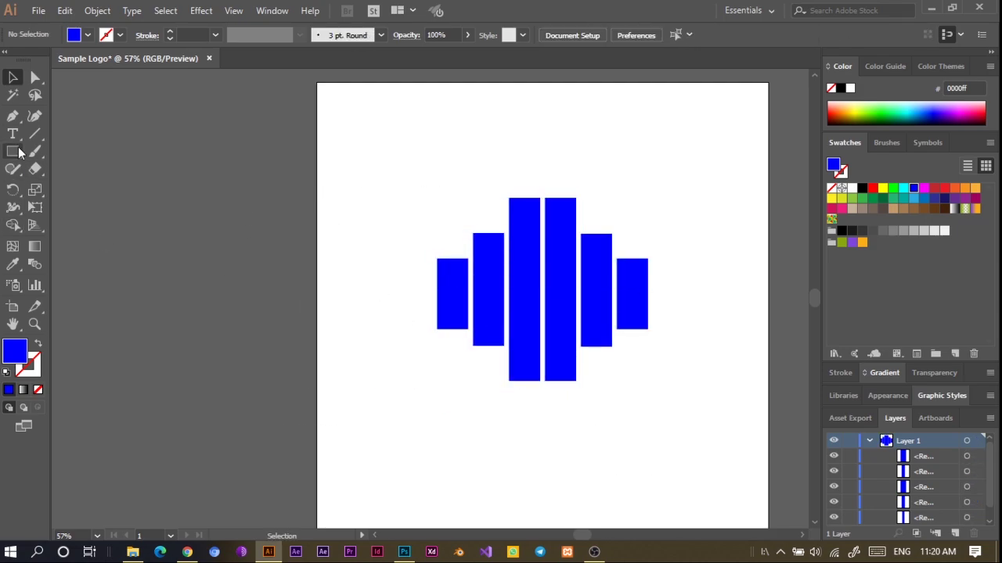
Draw a circle with an 18 pt blue outline around the bars.
left_click_drag(19, 151, 55, 186)
key("shift+x")
left_click_drag(413, 130, 713, 425)
left_click_drag(563, 277, 547, 311)
left_click(187, 35)
key("v")
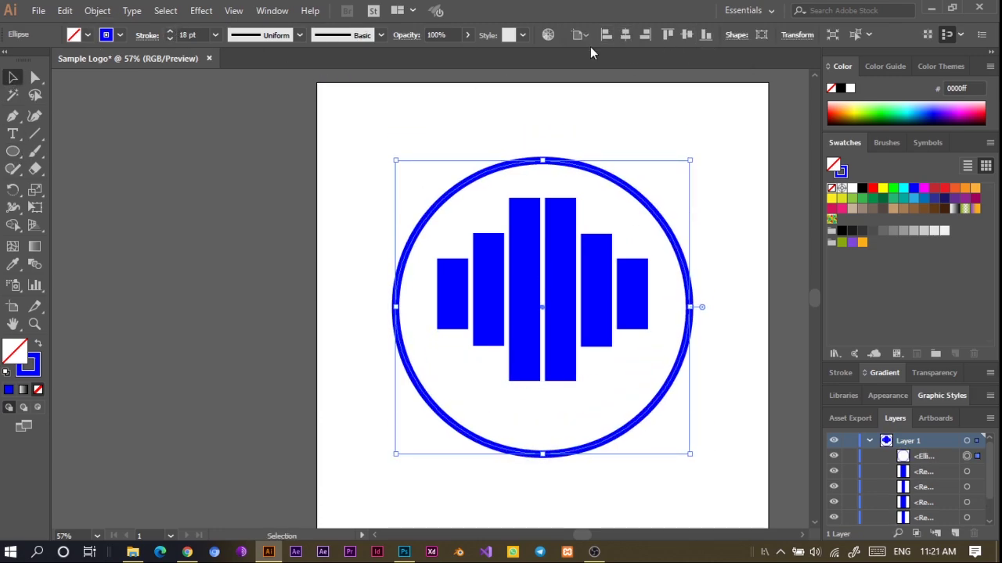
left_click_drag(438, 411, 189, 370)
Group the six bars, centre them vertically within the circle, and shrink the circle to fit.
left_click_drag(423, 313, 588, 320)
key("ctrl+g")
key("ctrl+a")
left_click(686, 34)
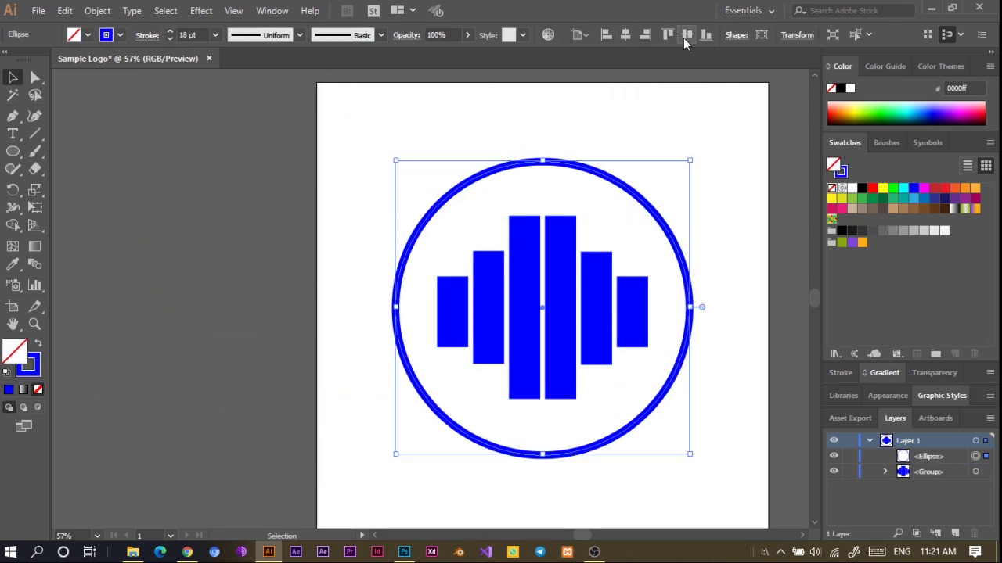
left_click_drag(396, 454, 412, 437)
Group the circle and bars into one logo, enlarge it, and centre it on the artboard.
left_click_drag(357, 188, 664, 440)
key("ctrl+g")
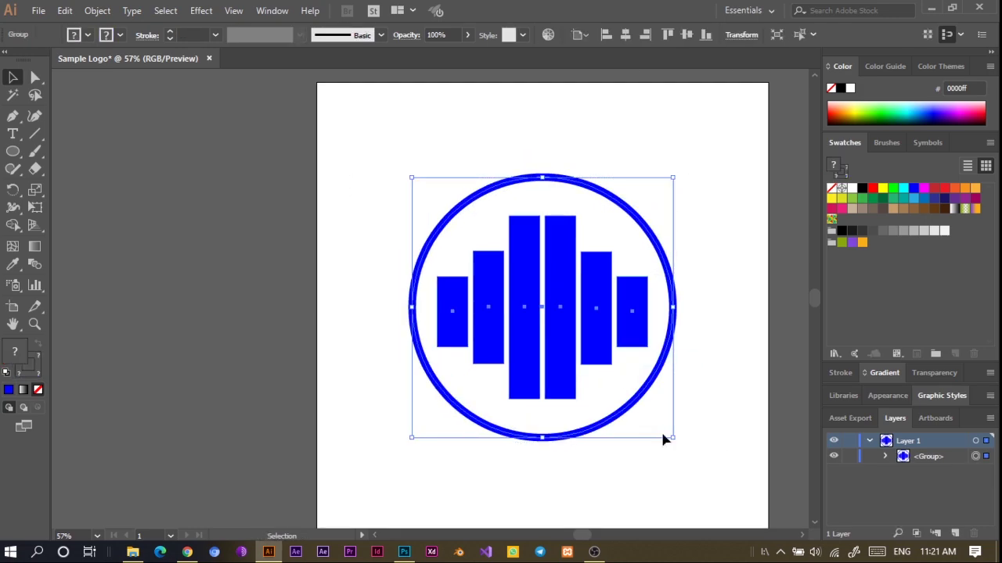
left_click_drag(411, 178, 368, 142)
left_click_drag(559, 297, 582, 277)
left_click(686, 34)
left_click(425, 497)
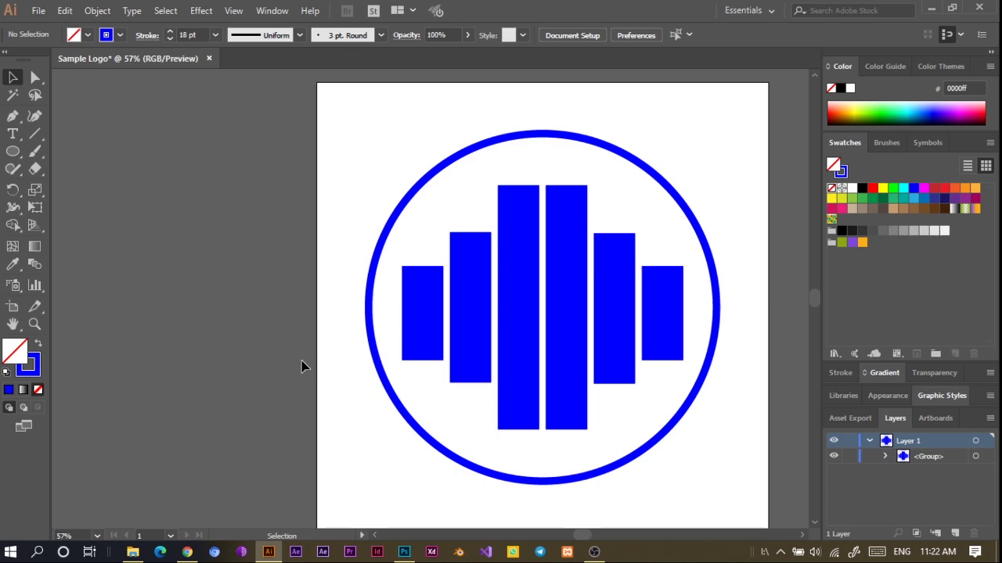
Export the logo via Save for Web as a PNG-24, overwriting Brainer.co.png.
left_click(38, 10)
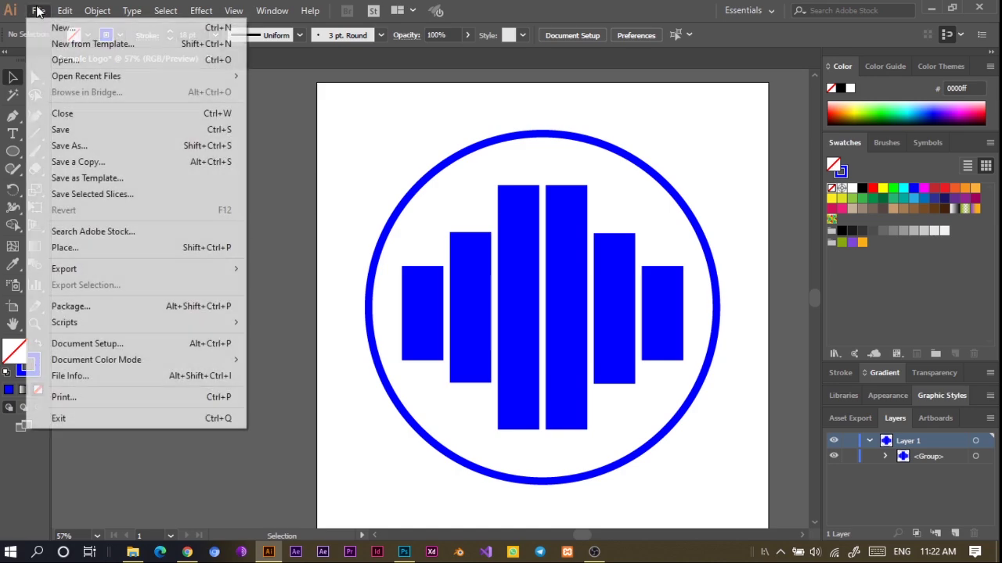
mouse_move(125, 271)
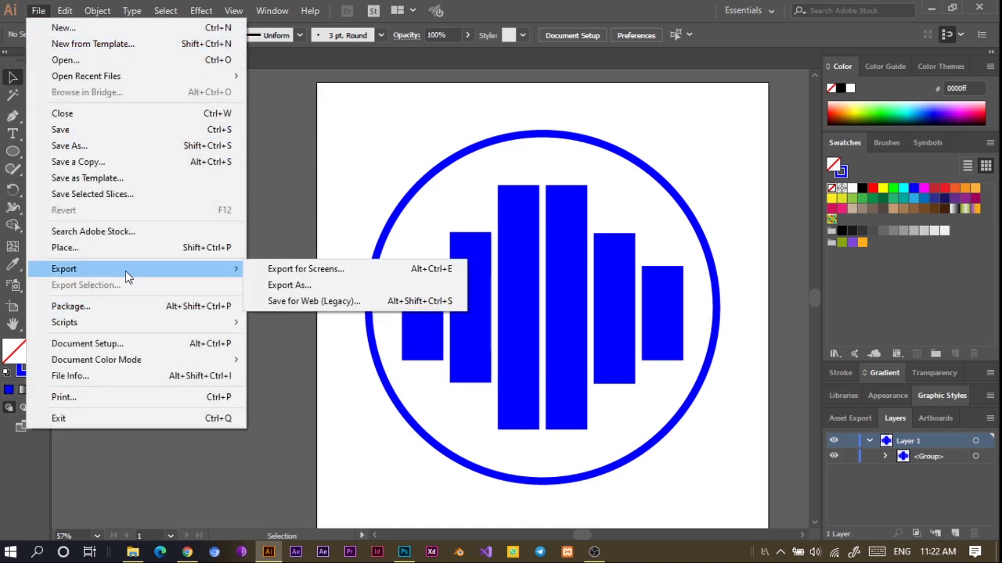
left_click(282, 304)
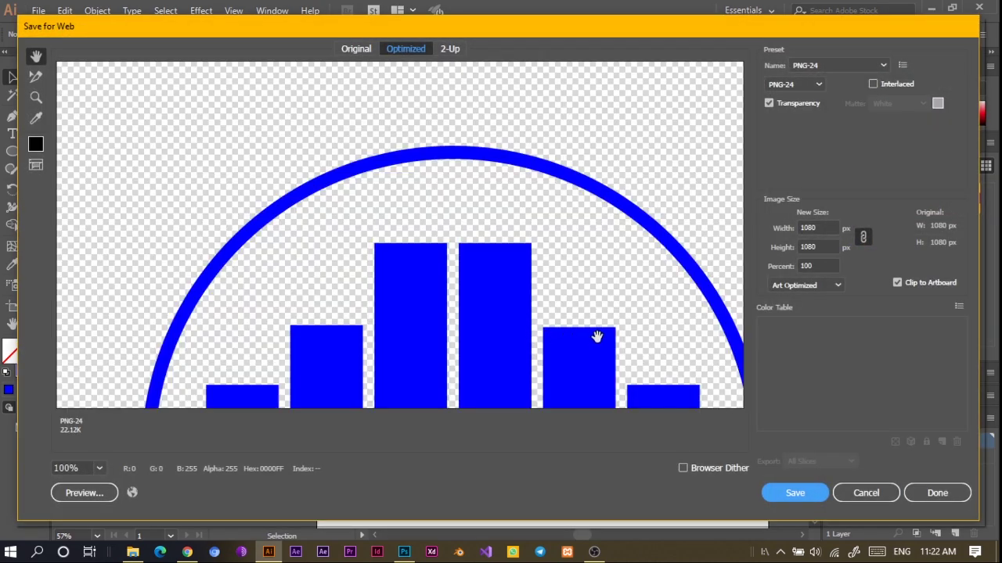
left_click(796, 85)
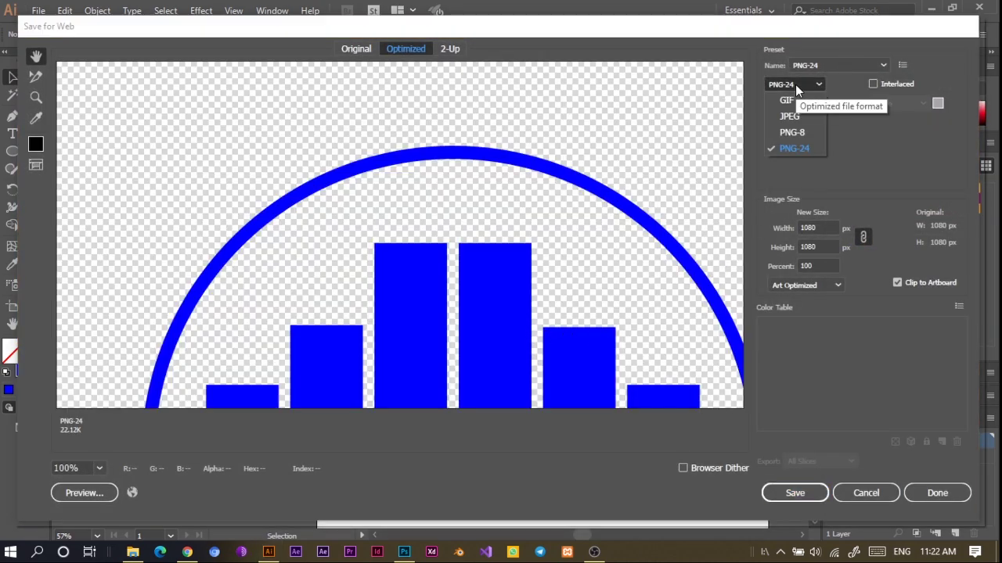
left_click(789, 149)
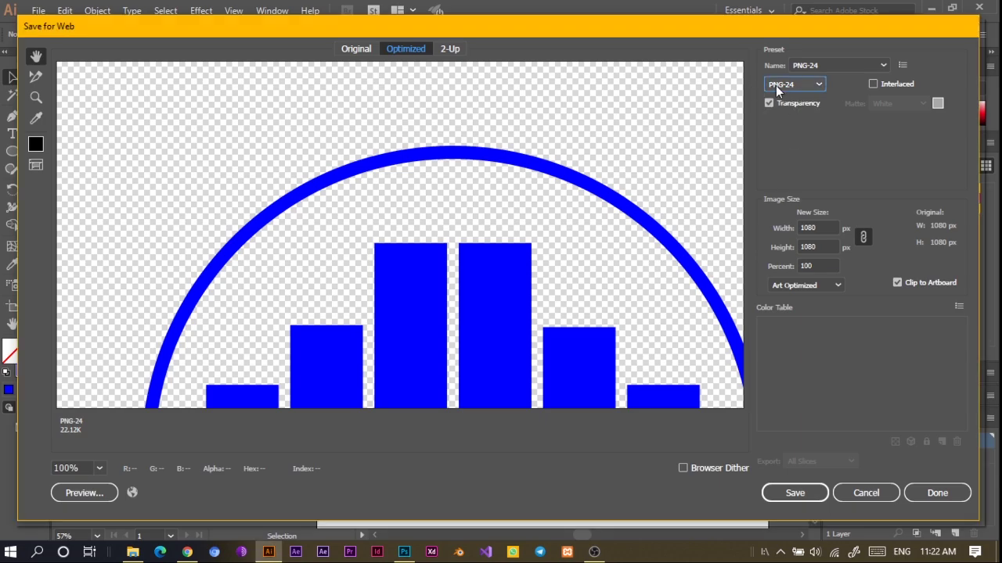
left_click(785, 492)
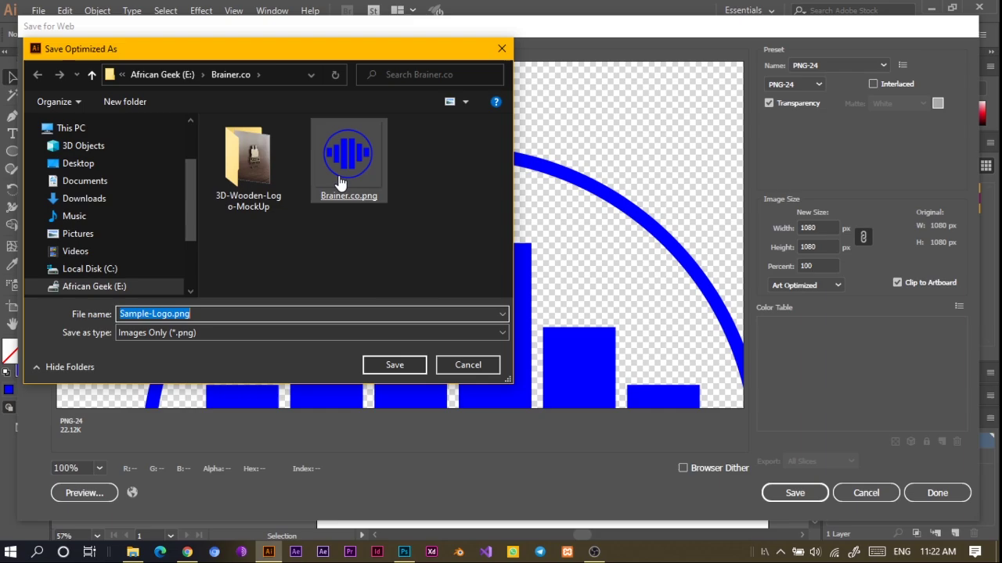
double_click(337, 199)
left_click(282, 244)
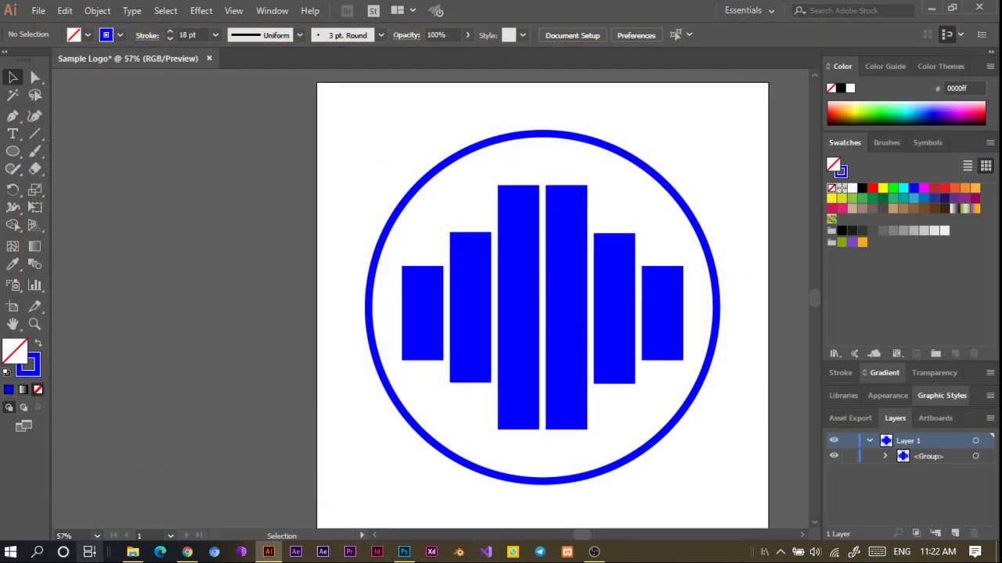
Open File Explorer at the Brainer.co folder on the African Geek (E:) drive.
left_click(130, 551)
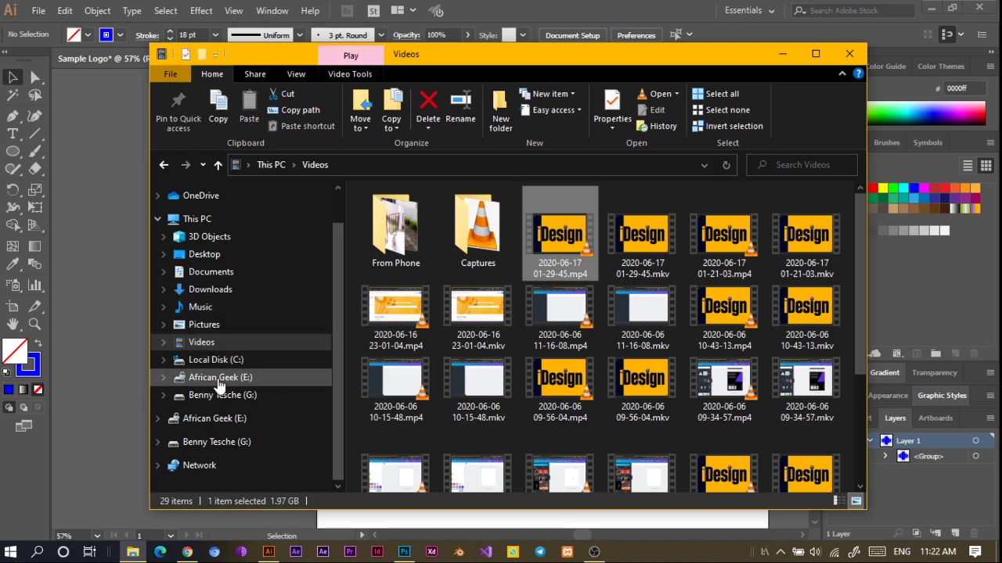
left_click(215, 378)
double_click(641, 227)
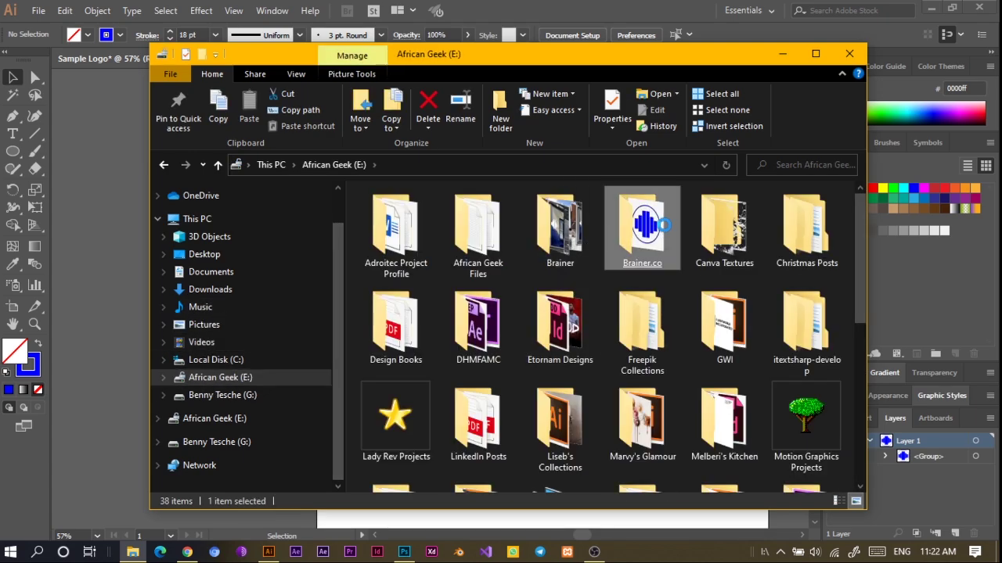
left_click_drag(563, 61, 534, 60)
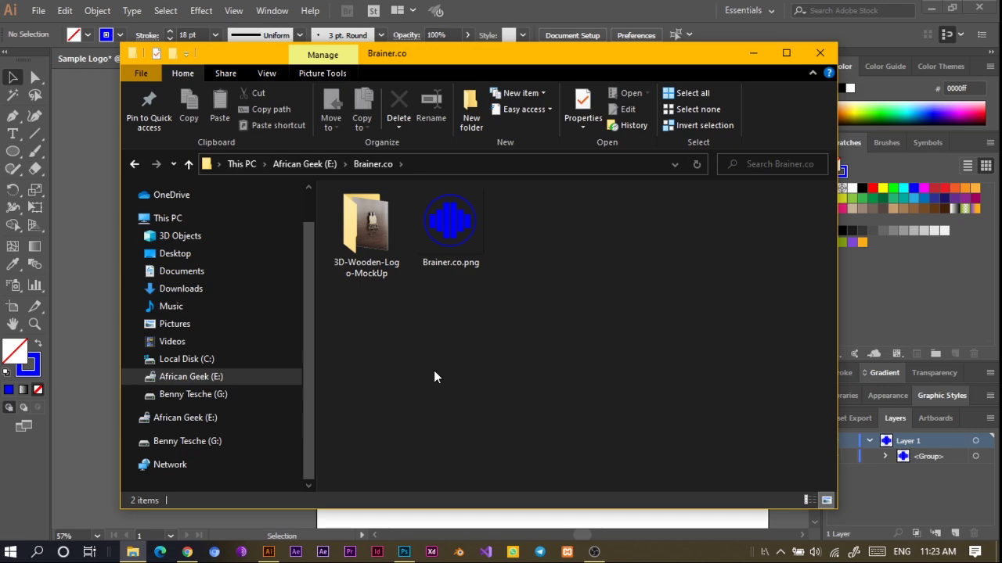
Open 3D Wooden Logo MockUp.psd from the 3D-Wooden-Logo-MockUp folder in Photoshop.
left_click(366, 235)
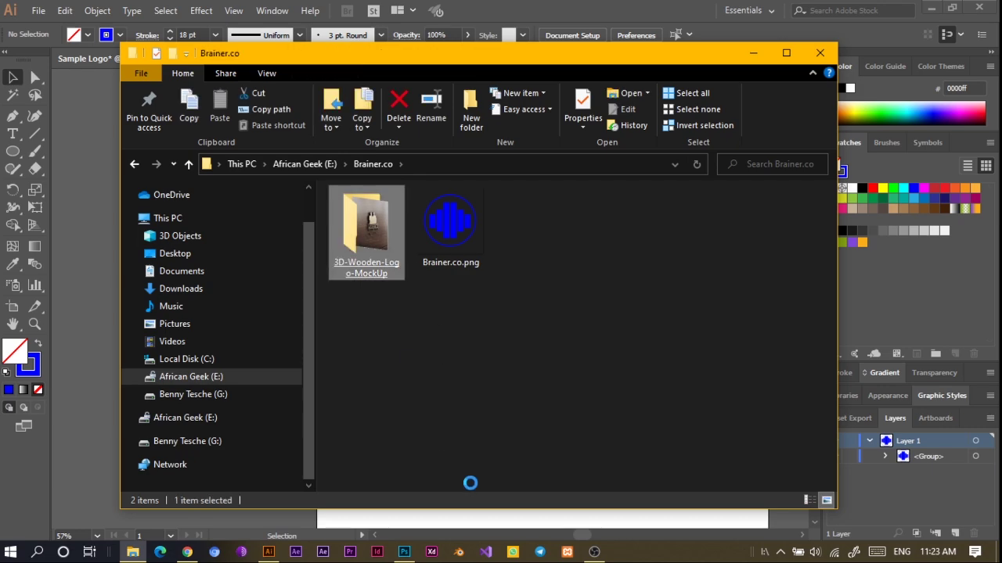
double_click(367, 235)
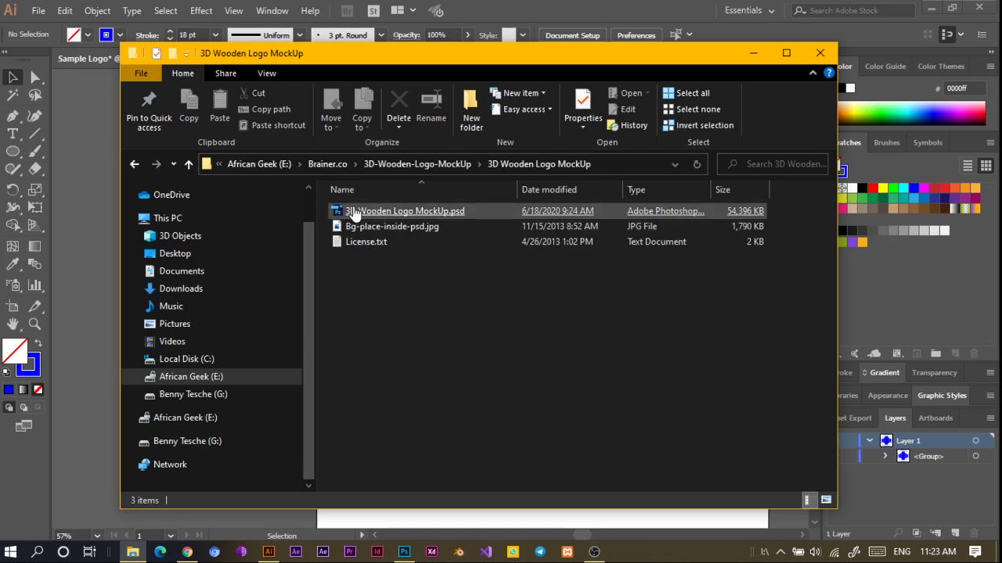
left_click(353, 213)
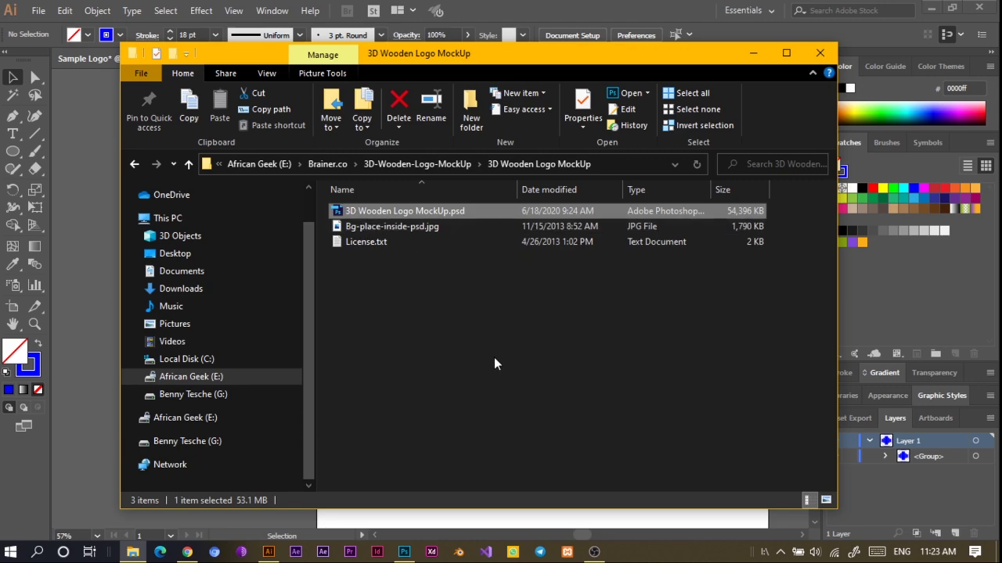
left_click(503, 335)
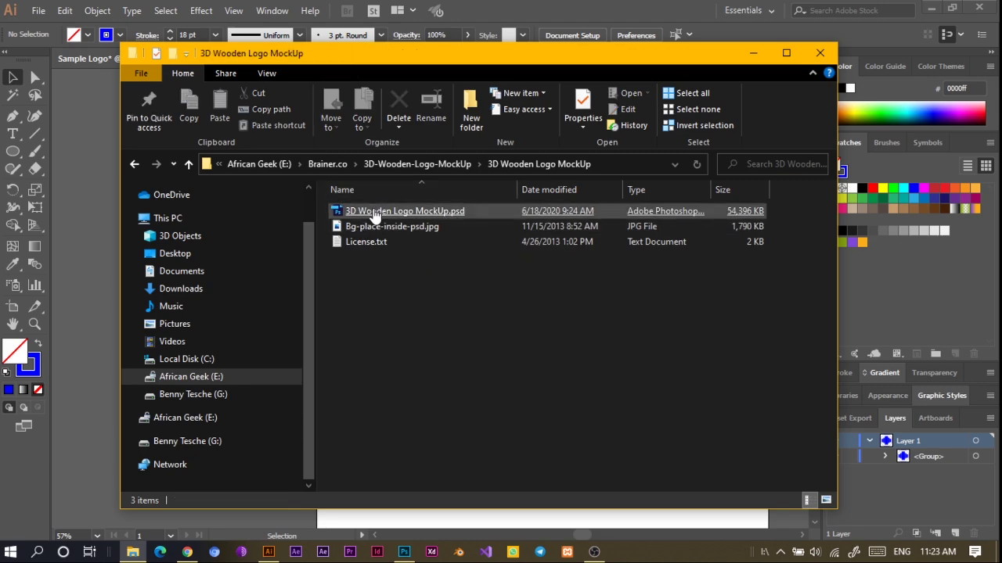
left_click(373, 214)
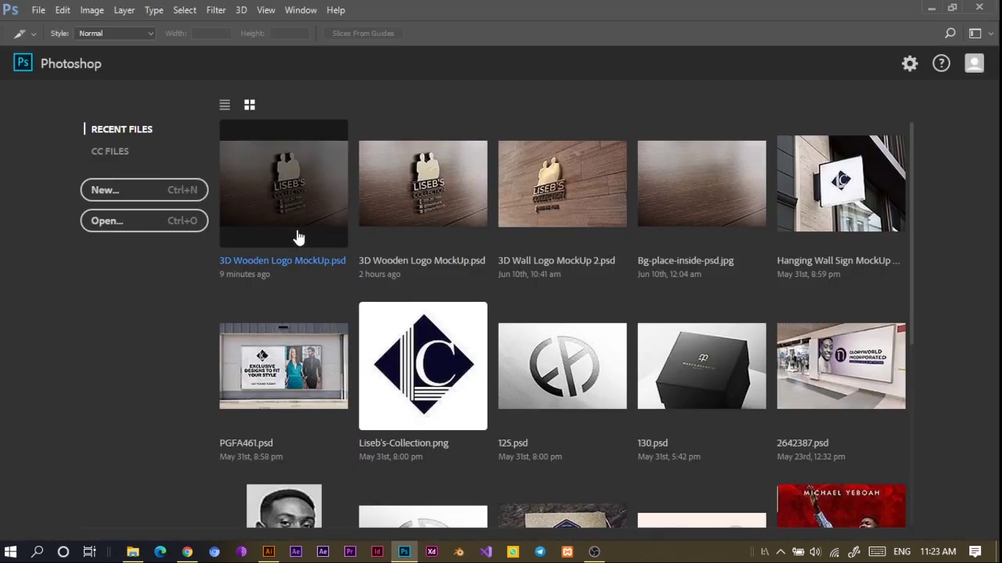
left_click(298, 237)
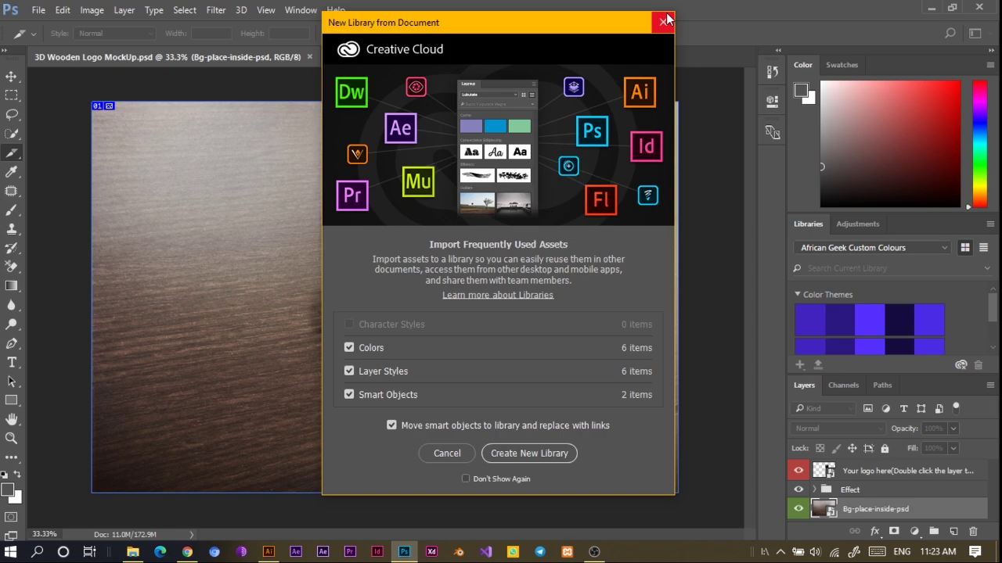
Dismiss the New Library from Document prompt and select the 'Your logo here' layer.
left_click(663, 21)
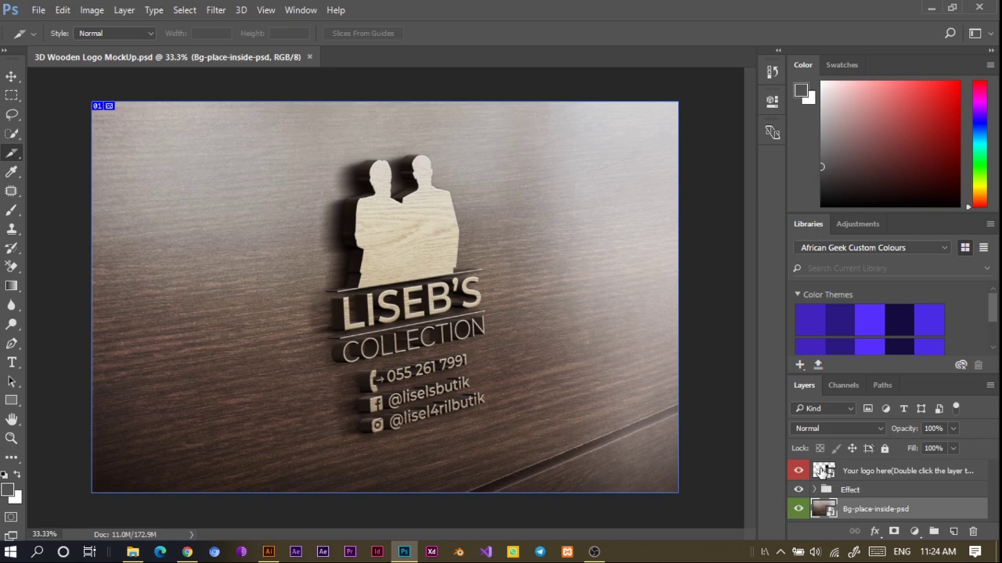
left_click(821, 472)
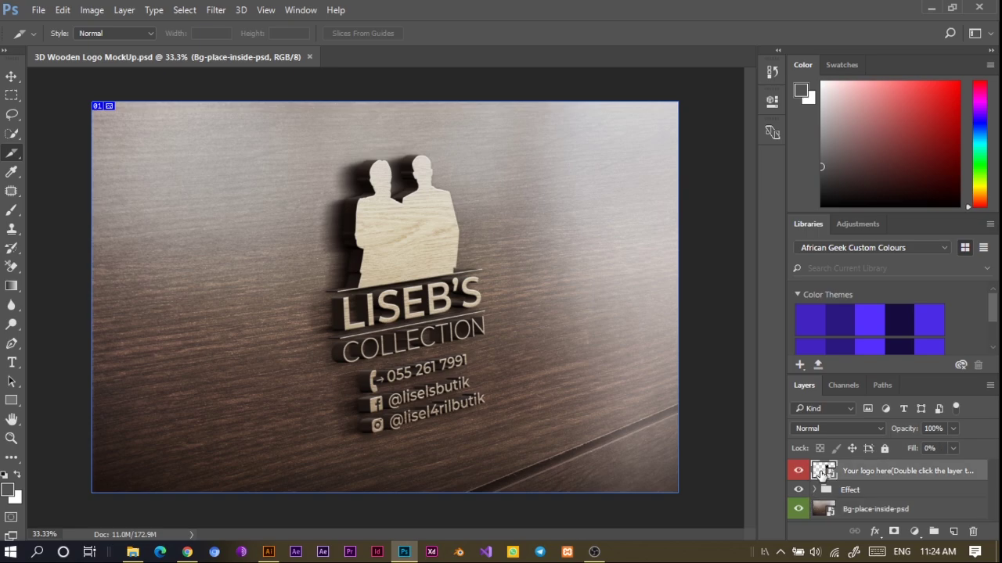
Open the 'Your logo here' smart object and hide the Liseb-1080 sample logo layer.
double_click(821, 470)
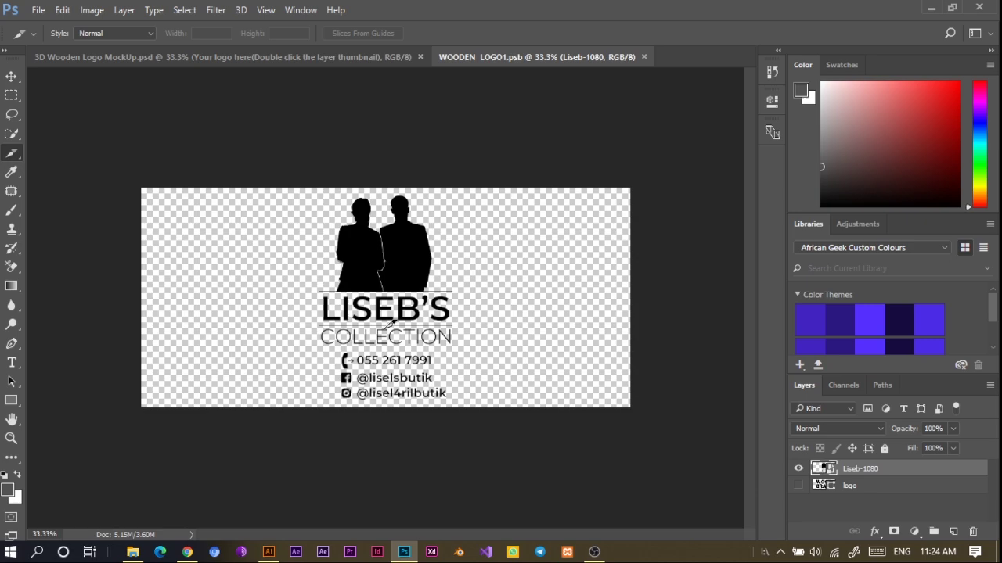
left_click(12, 77)
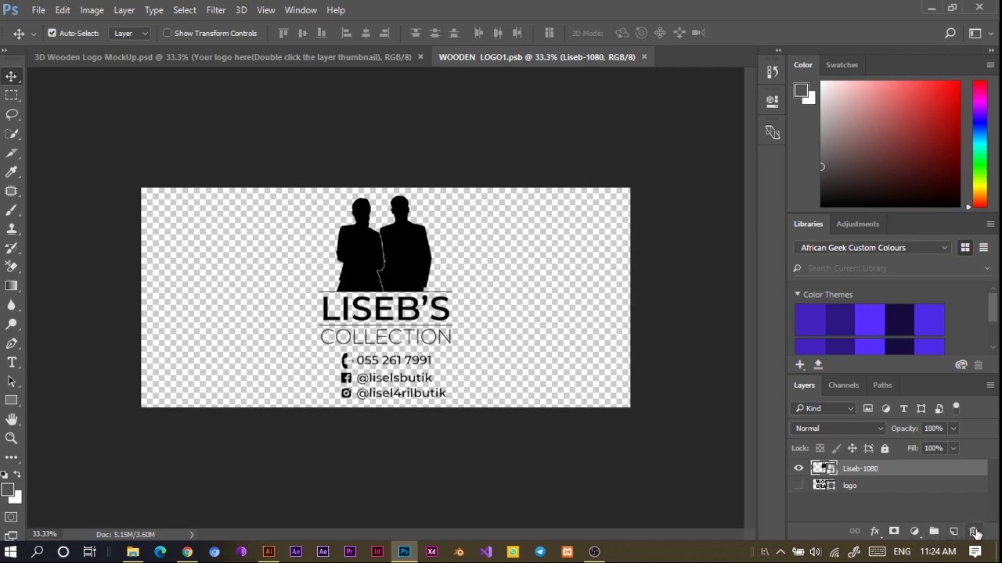
left_click(798, 469)
left_click(811, 487)
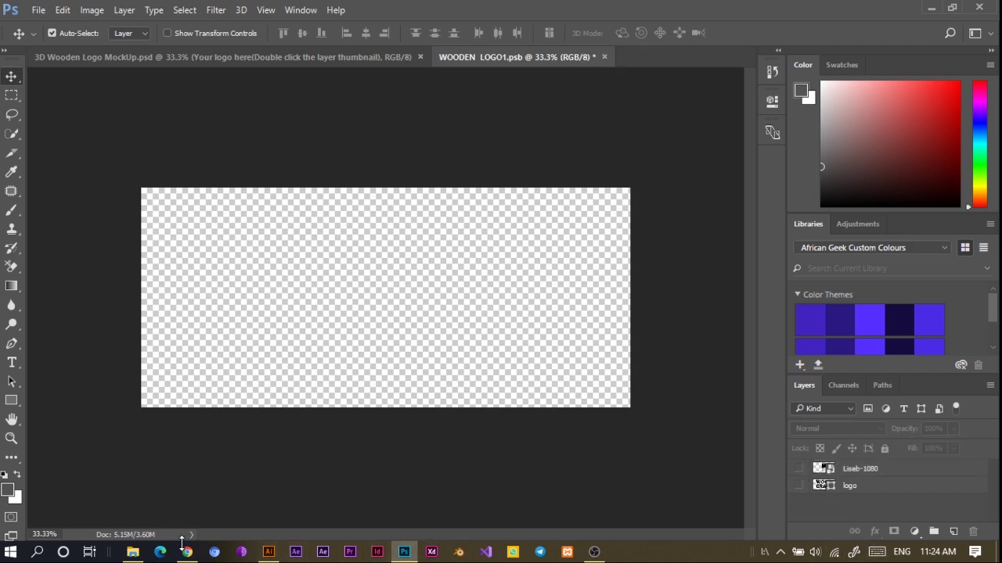
Drag Brainer.co.png from the Brainer.co folder onto the WOODEN LOGO1.psb canvas.
left_click(133, 553)
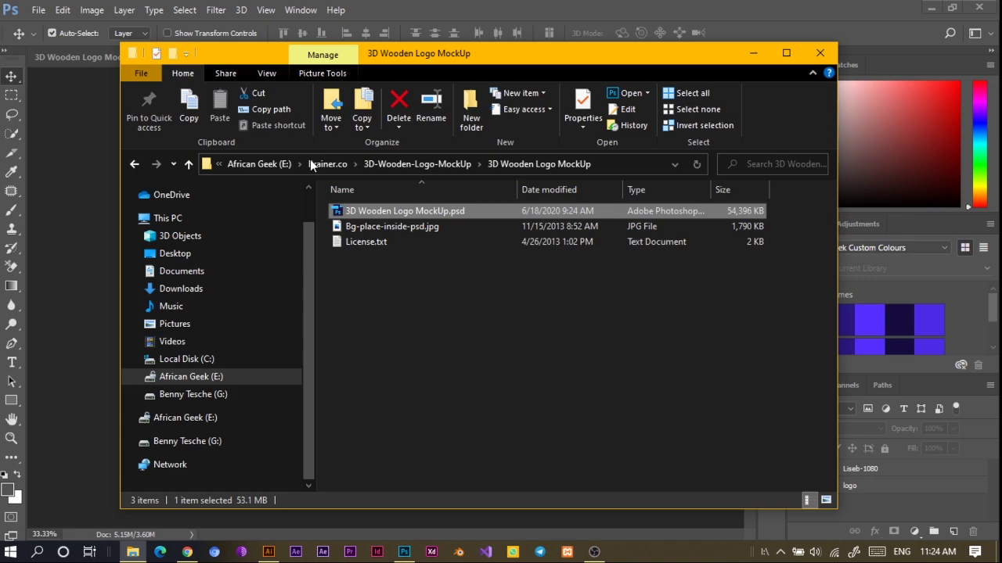
left_click(188, 166)
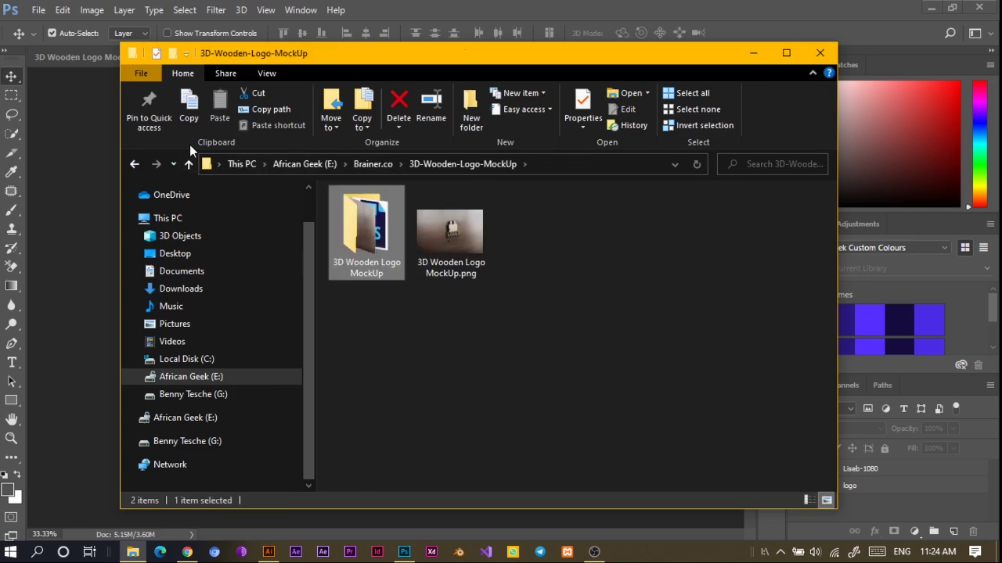
left_click(189, 165)
left_click_drag(460, 57, 695, 46)
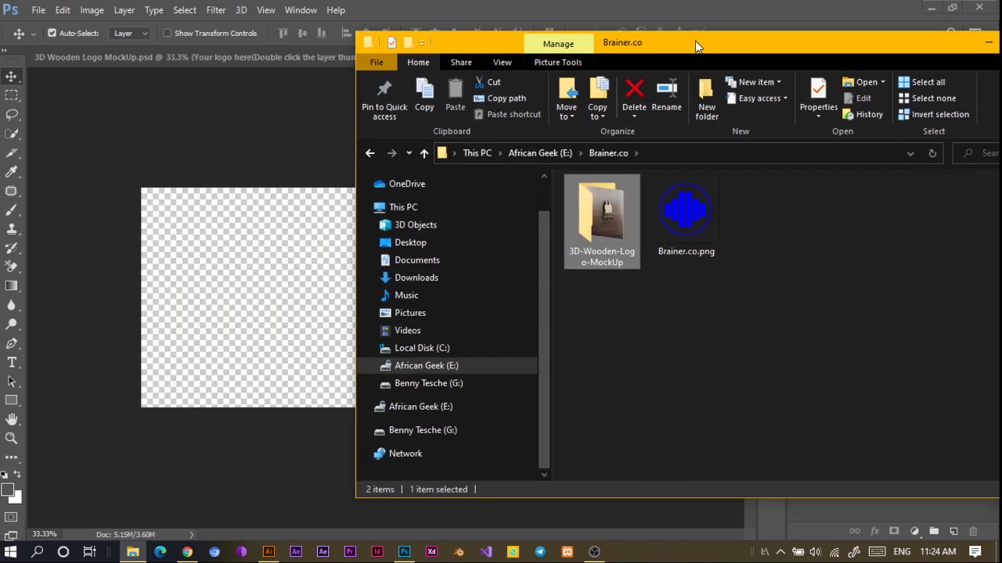
left_click_drag(685, 215, 292, 308)
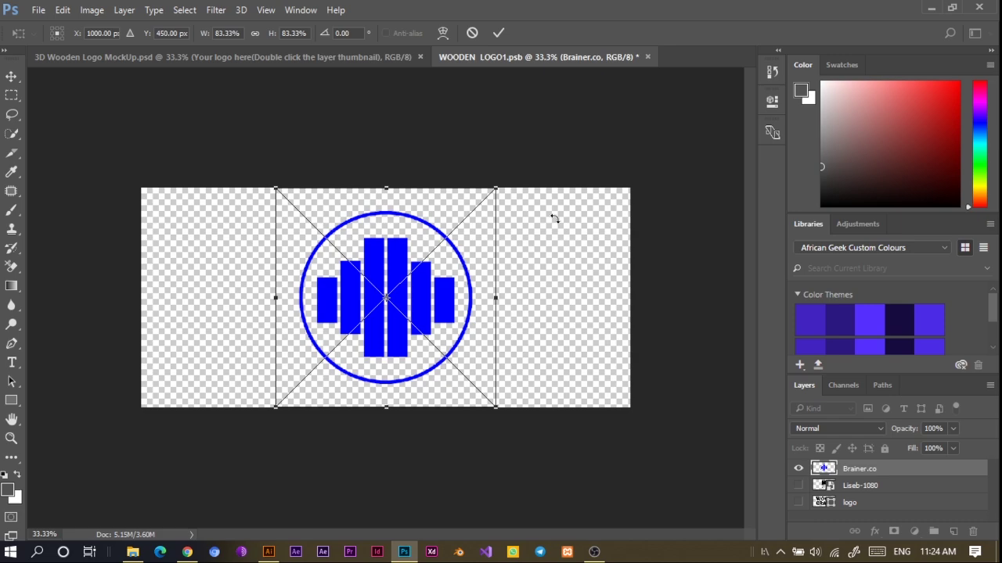
Save WOODEN LOGO1.psb, placing the Brainer.co logo when prompted.
left_click(37, 11)
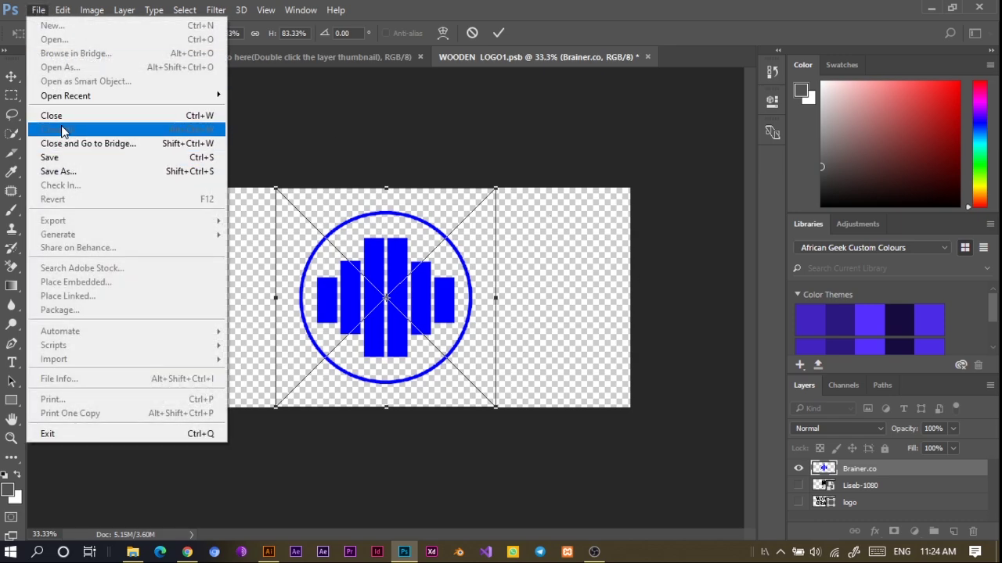
left_click(66, 161)
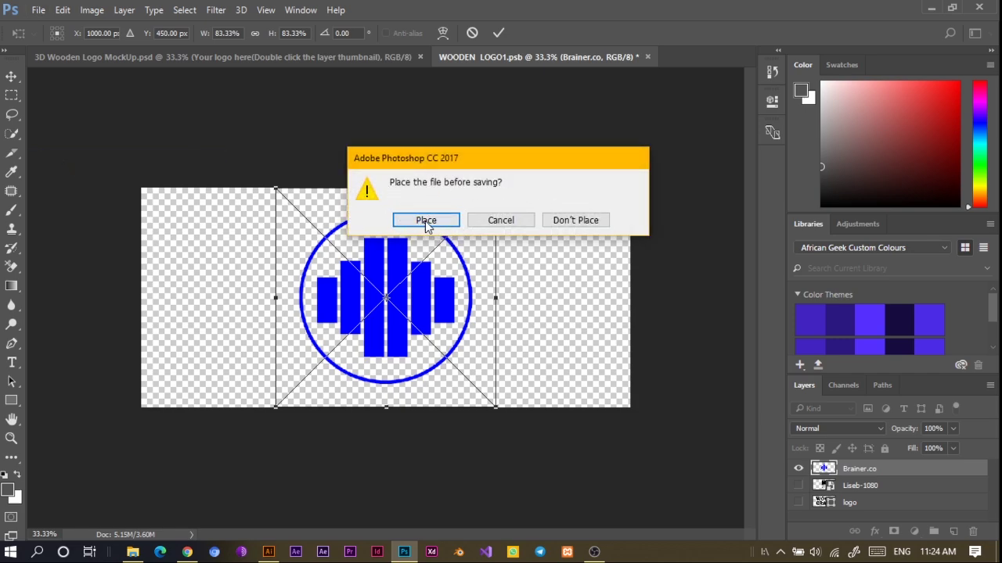
left_click(425, 220)
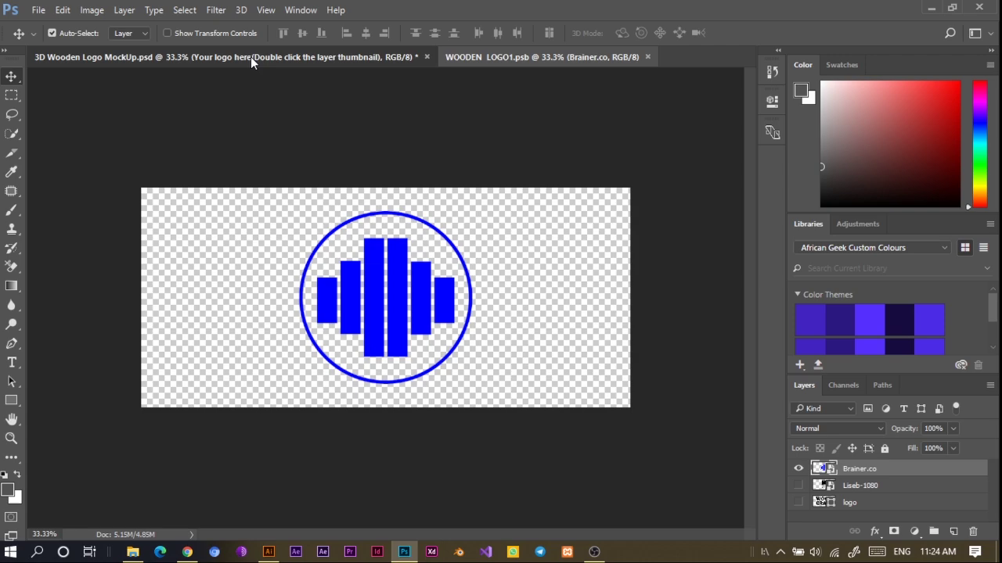
Switch to the 3D Wooden Logo MockUp.psd tab and select its Effect group.
left_click(69, 55)
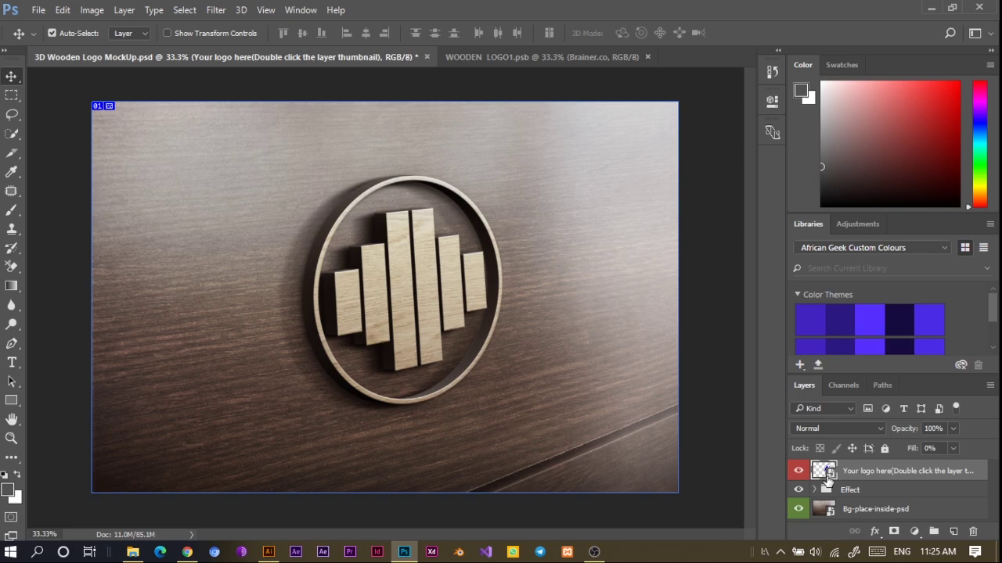
left_click(839, 493)
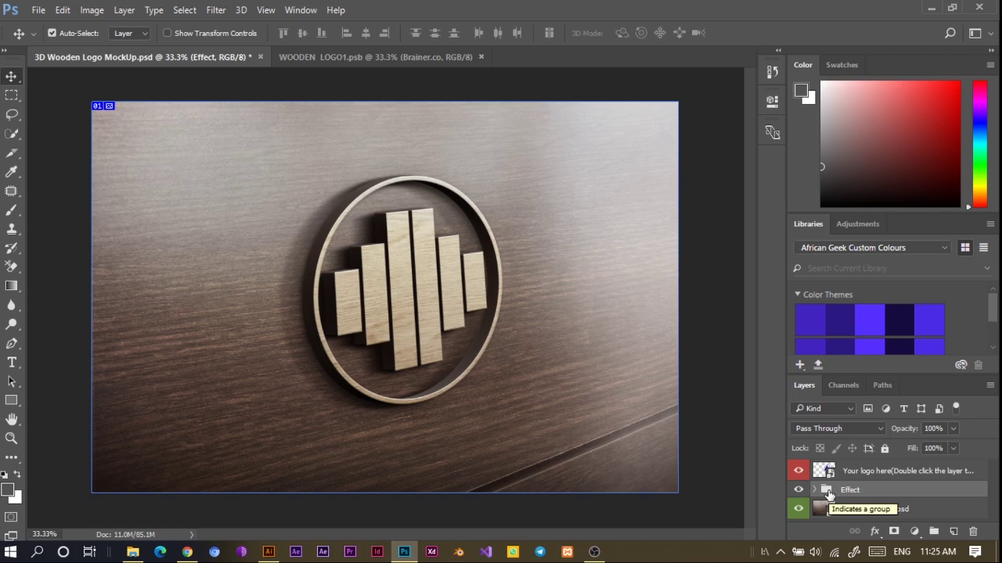
Scale the Effect group up to about 116% × 113% and reposition it on the wall.
left_click(70, 9)
mouse_move(216, 319)
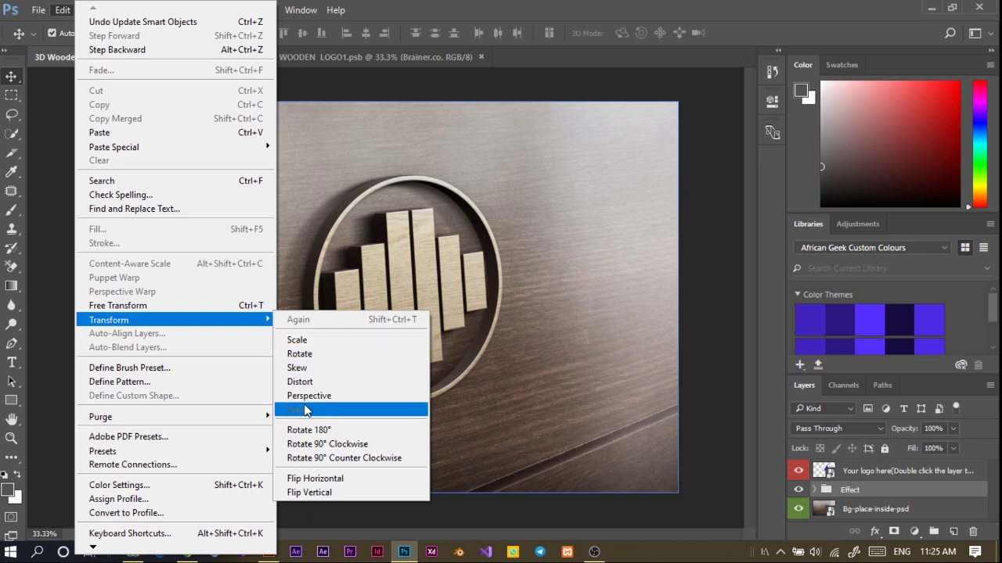
left_click(302, 339)
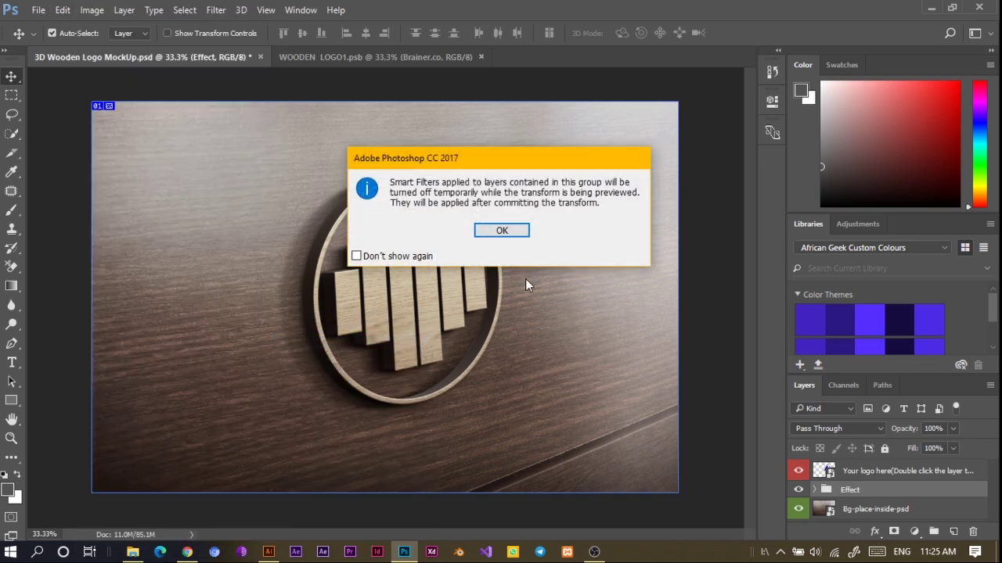
left_click(513, 233)
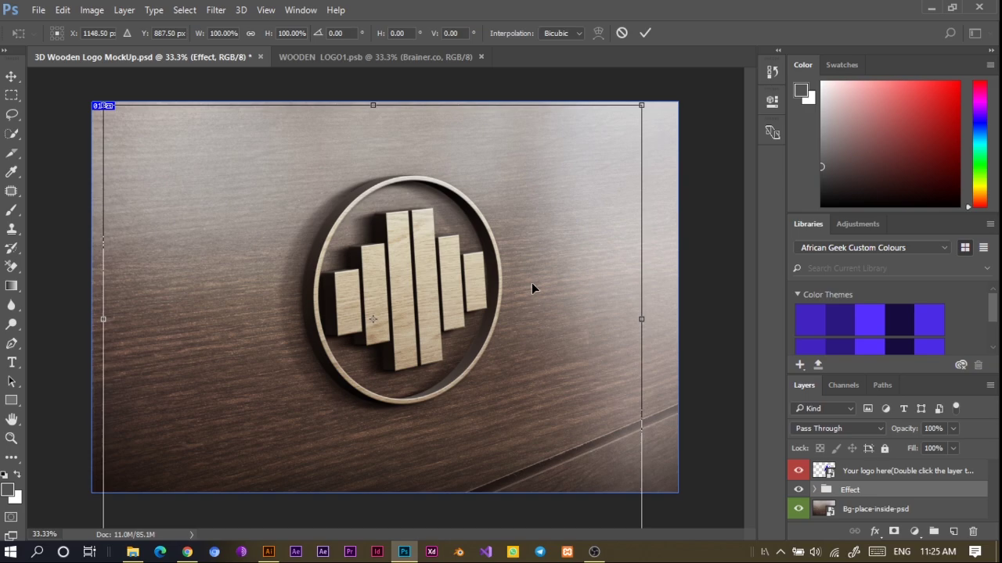
left_click_drag(420, 317, 408, 324)
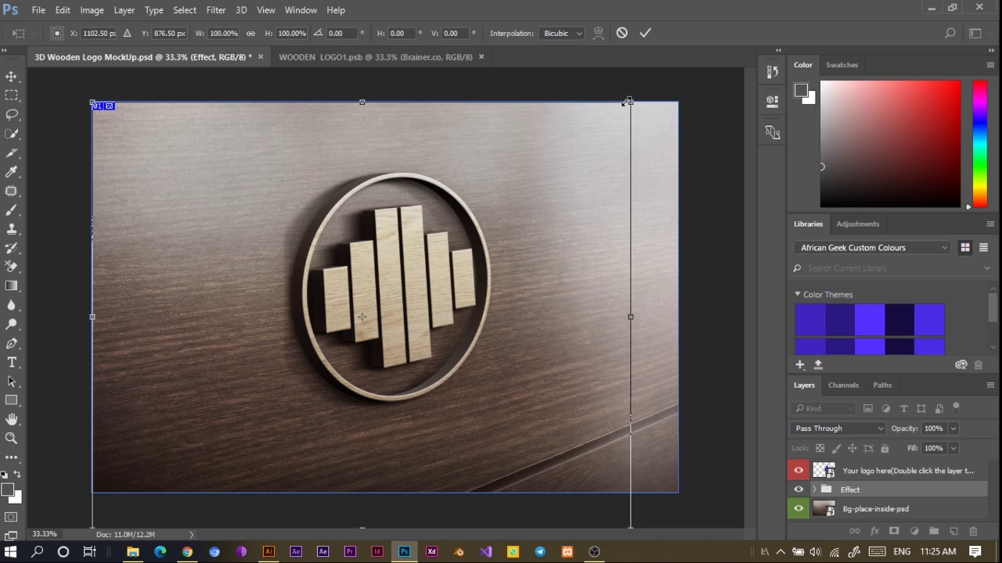
left_click_drag(628, 102, 717, 47)
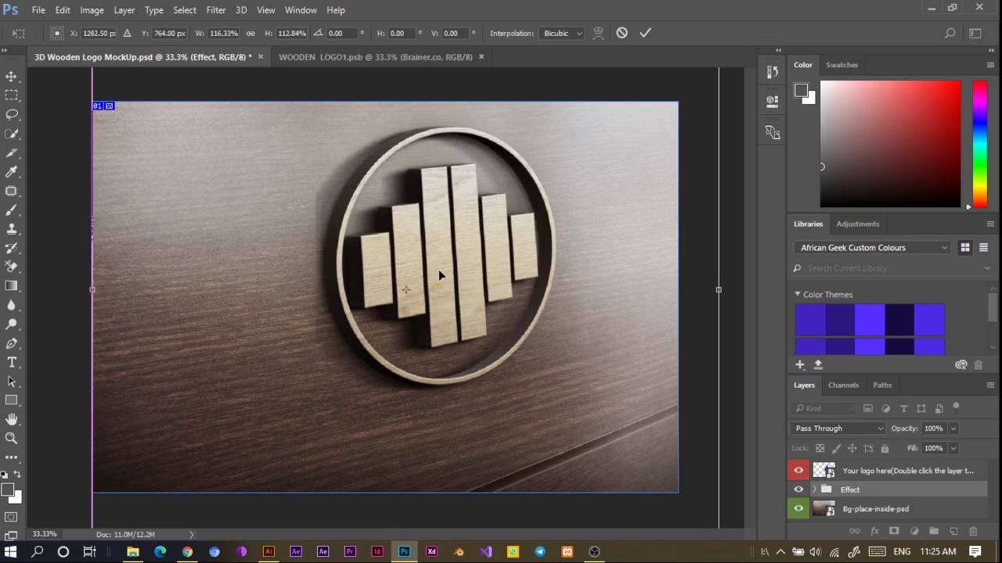
mouse_move(429, 282)
left_mouse_down()
mouse_move(424, 313)
mouse_move(417, 296)
left_mouse_up()
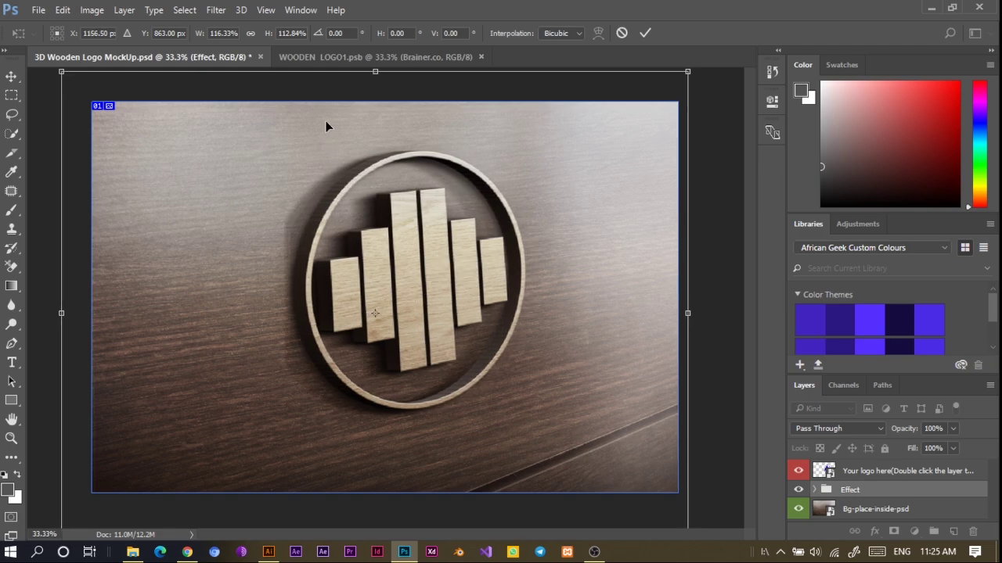
key("Return")
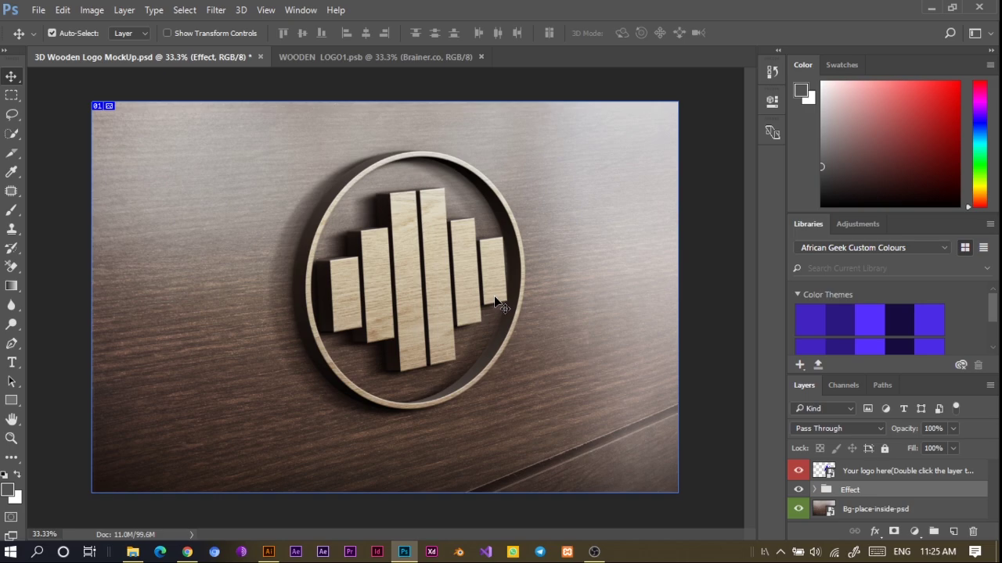
Export the mockup through Save for Web (Legacy) as a JPEG at quality 100 and proceed to saving.
left_click(39, 10)
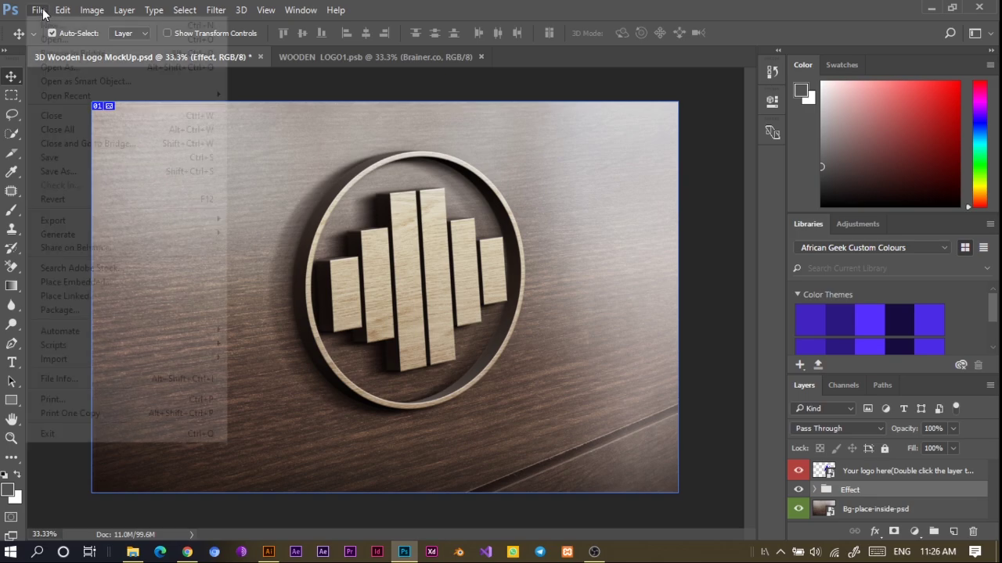
mouse_move(213, 220)
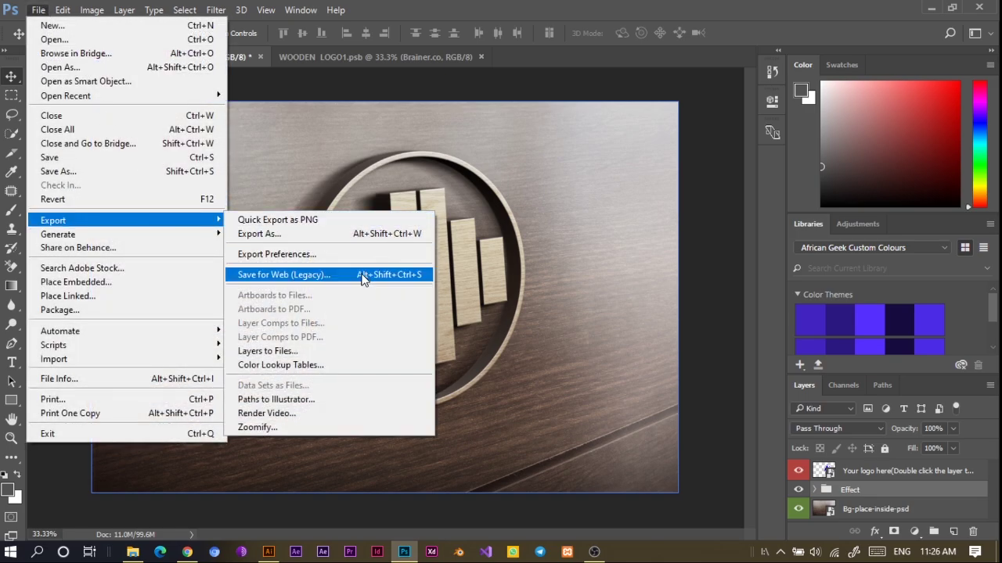
left_click(317, 275)
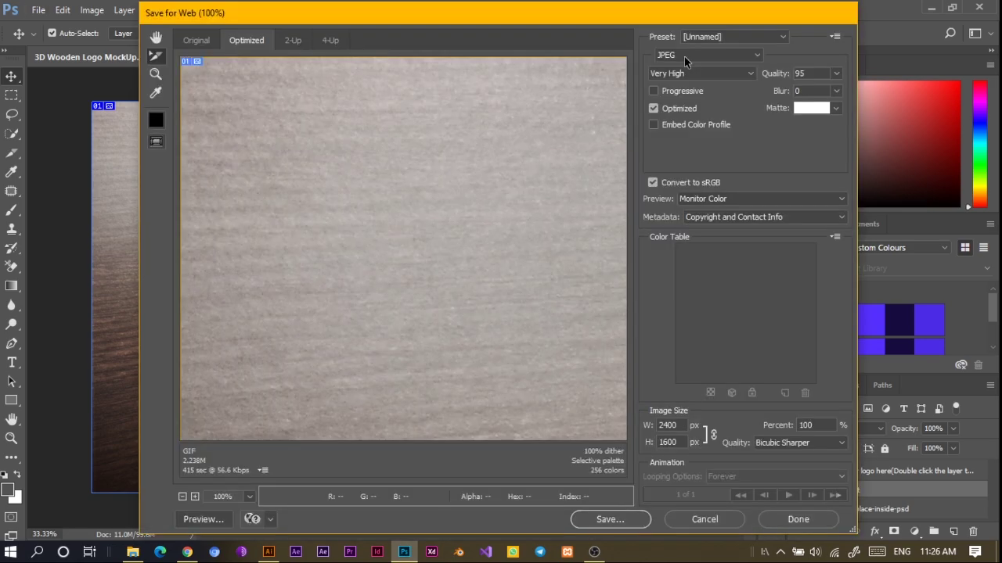
left_click(681, 59)
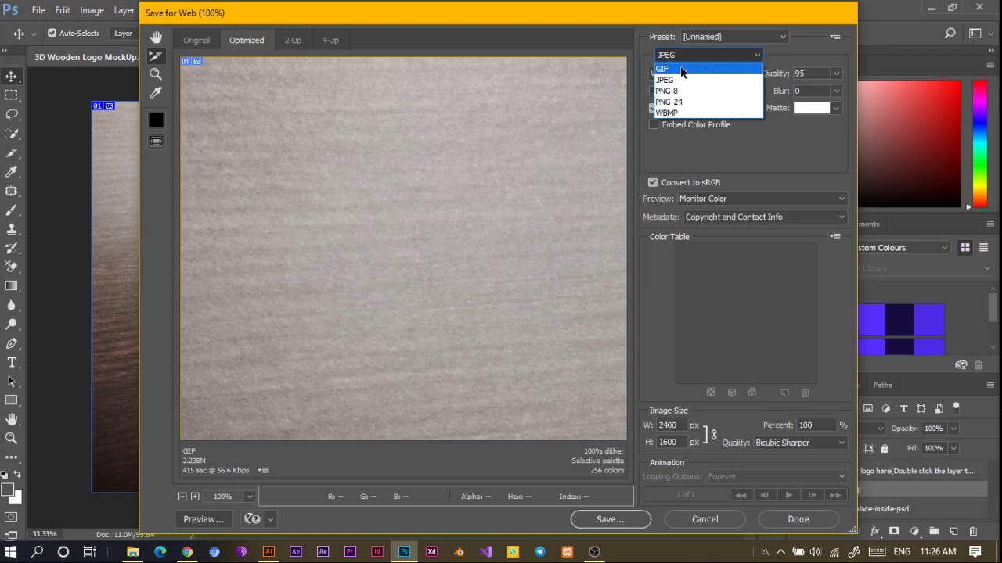
left_click(794, 129)
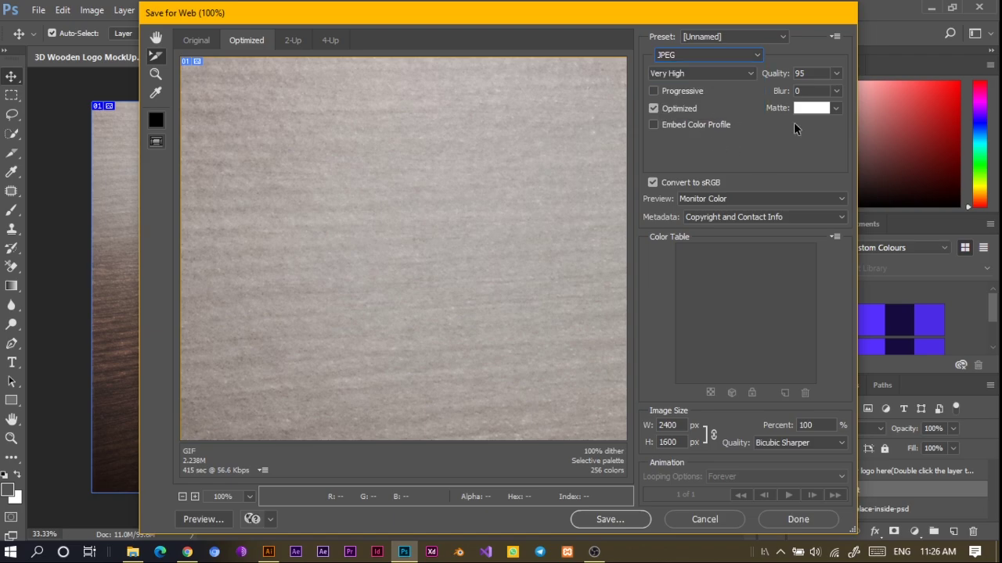
left_click(836, 73)
left_click_drag(834, 94, 854, 93)
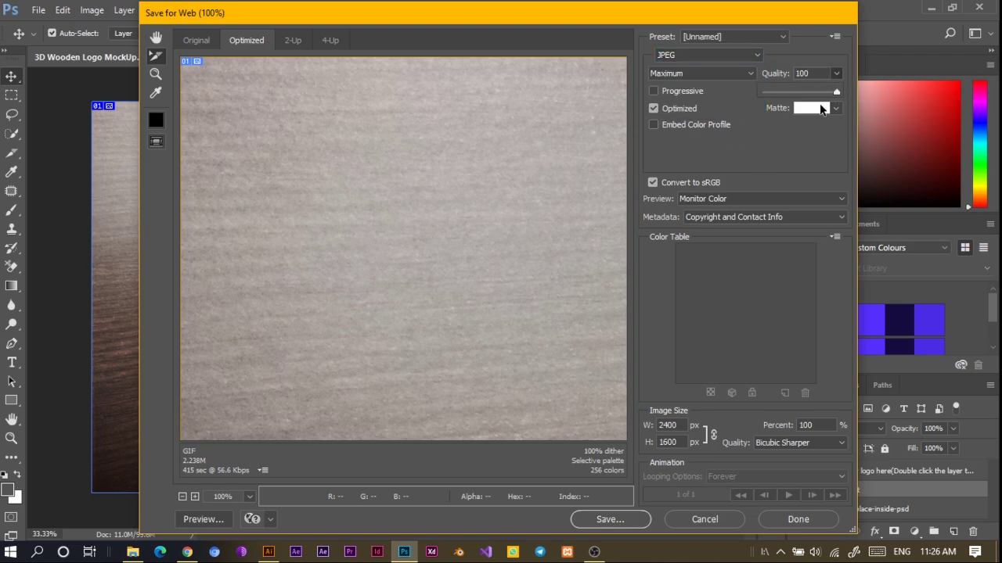
left_click(617, 523)
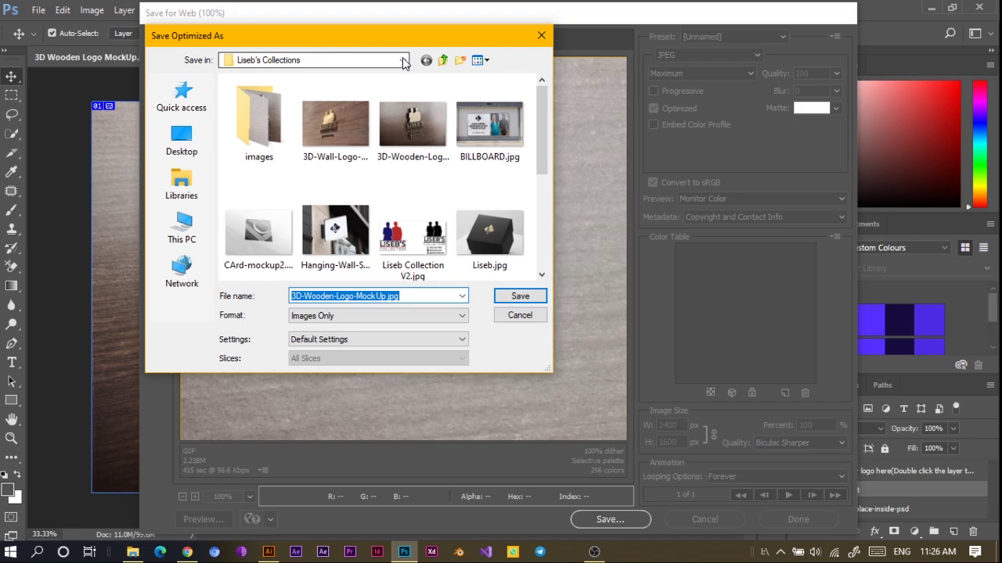
Save the JPEG as 'Brainer Wooden Mockup' in the Brainer.co folder on the drive.
left_click(441, 61)
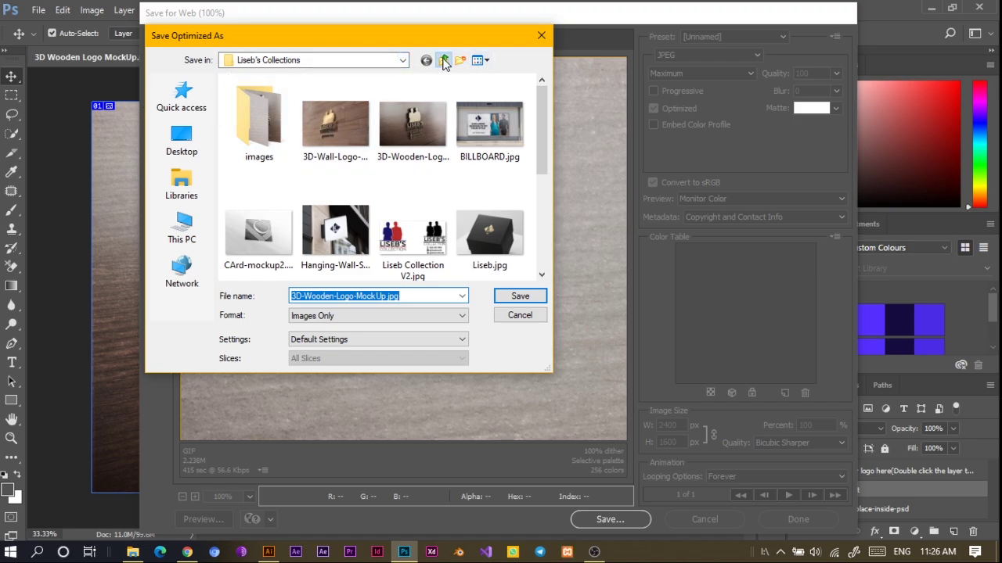
double_click(502, 142)
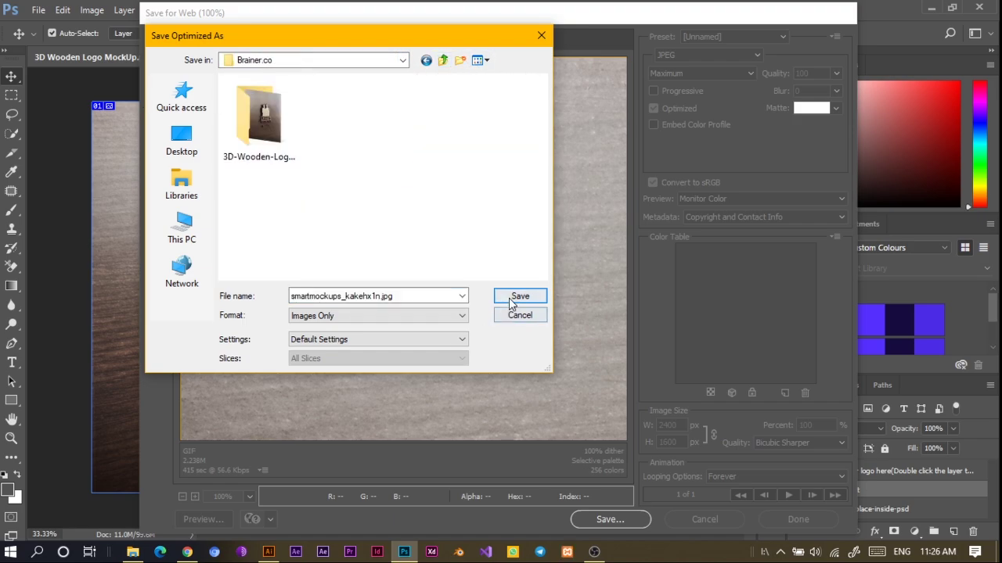
left_click(414, 294)
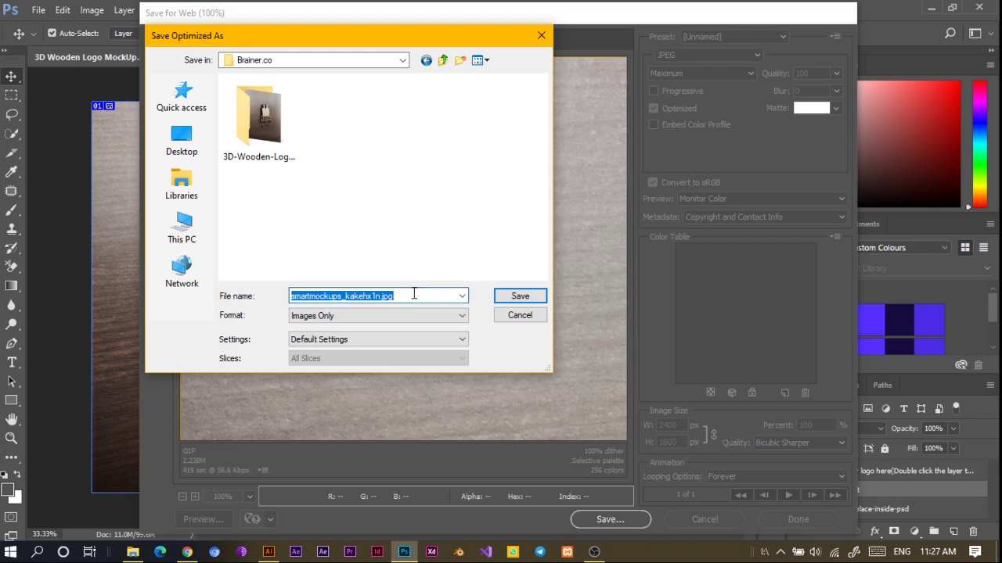
type("Brainer Wood")
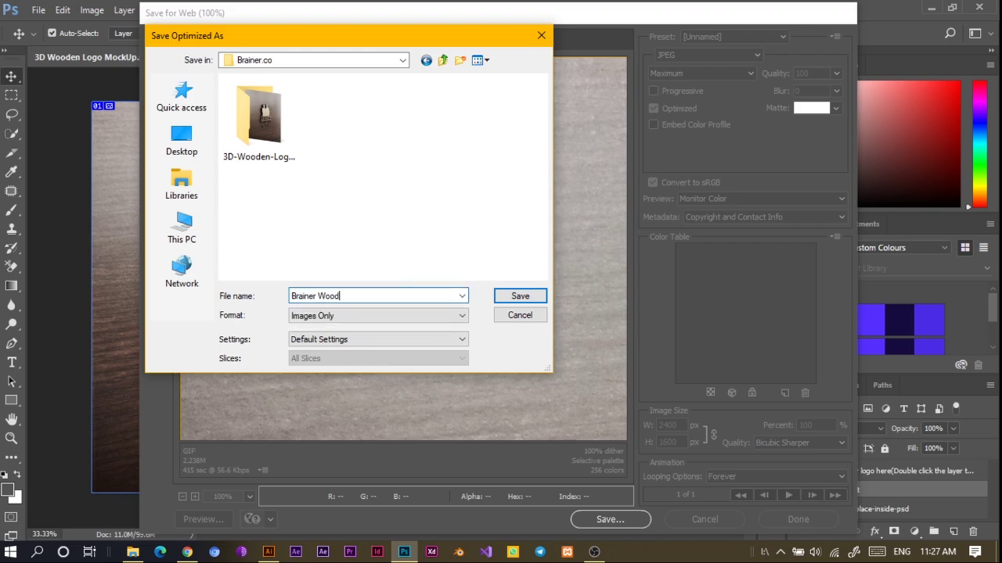
type("en Mockup")
left_click(516, 295)
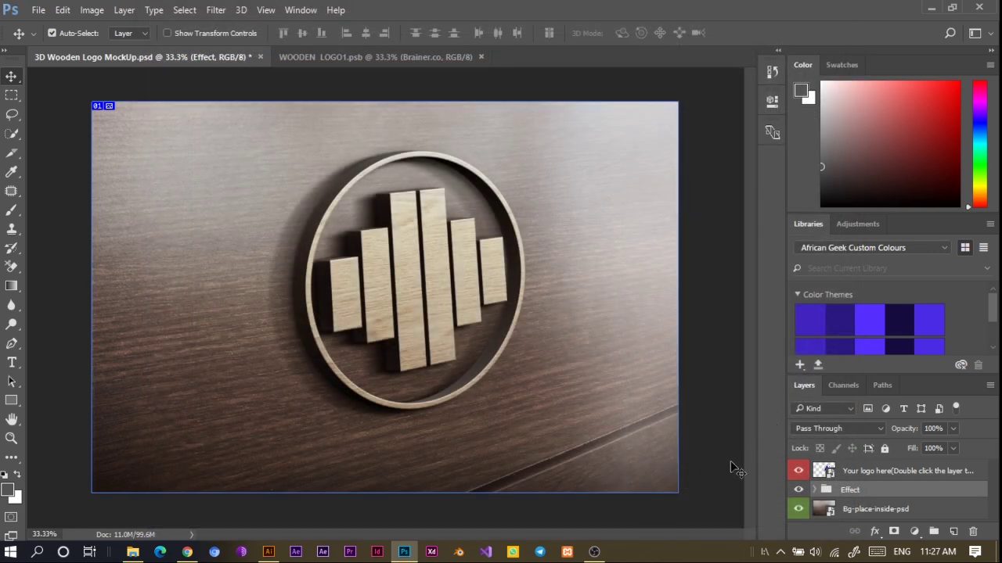
Open Brainer-Wooden-Mockup.jpg from the Brainer.co folder in File Explorer to view it in Photos.
left_click(132, 552)
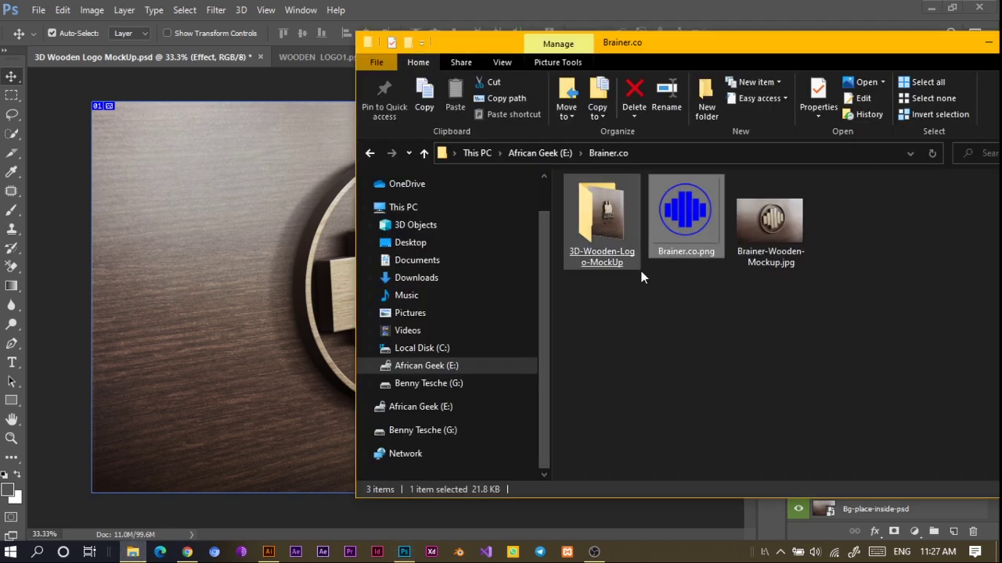
left_click(769, 229)
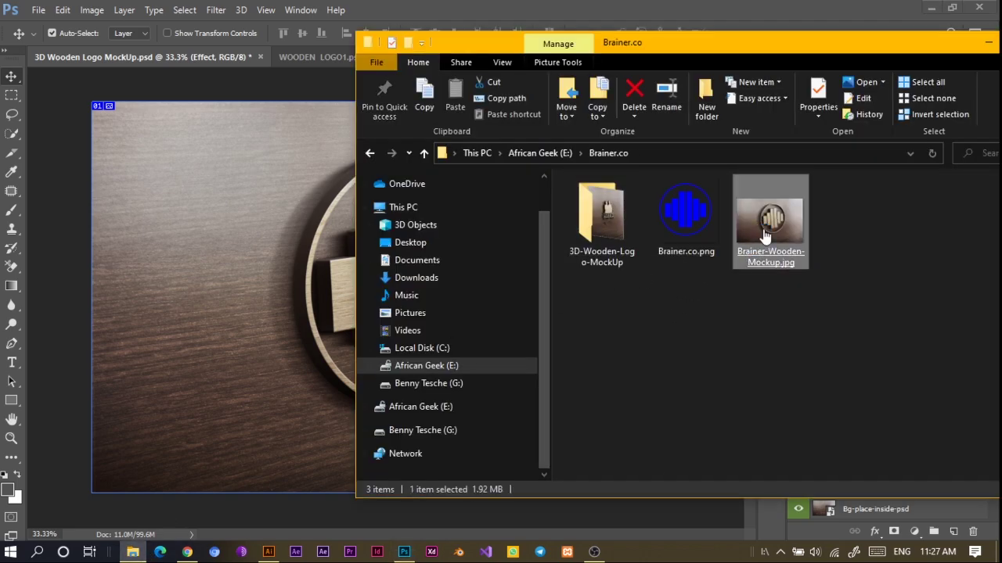
double_click(765, 235)
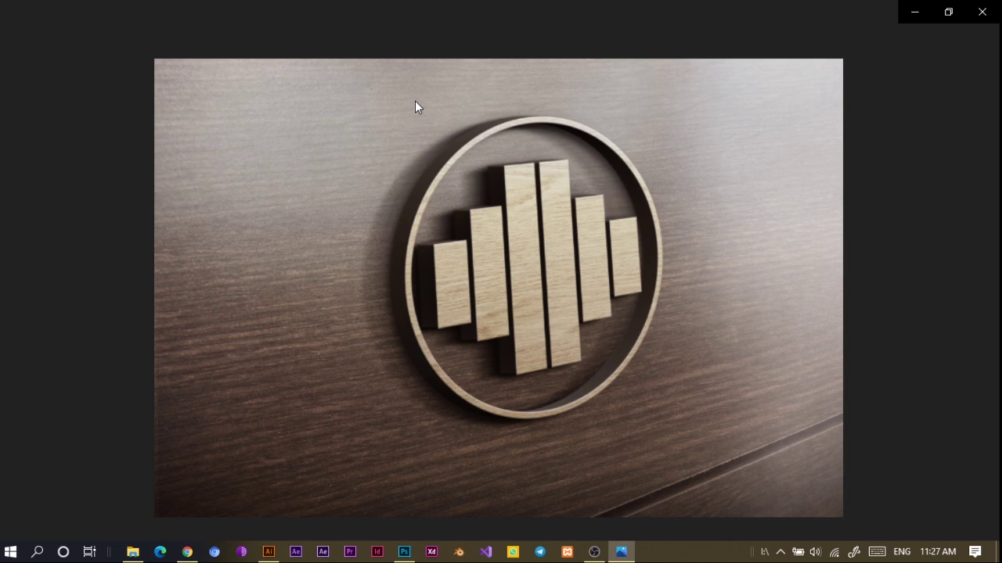